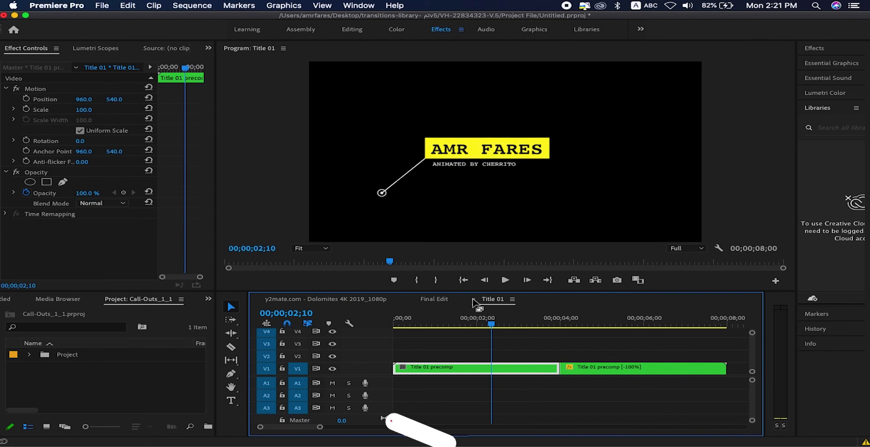
Replay the first call-out animation and park the playhead at 24 seconds.
drag(456, 324, 423, 324)
click(505, 284)
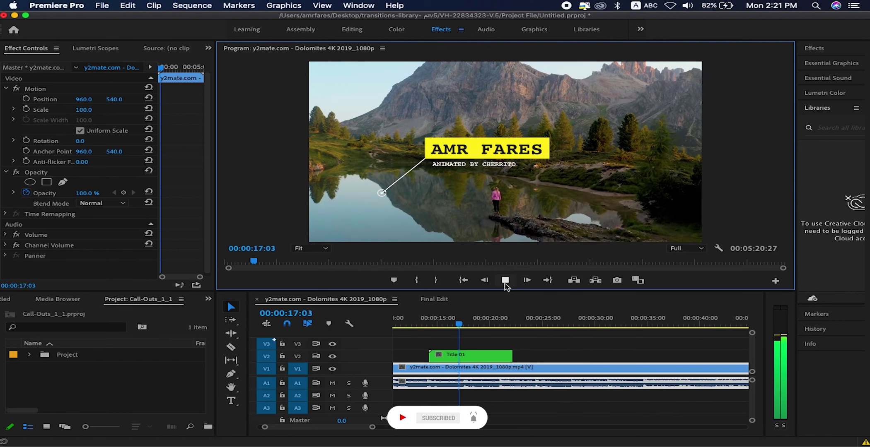
click(533, 324)
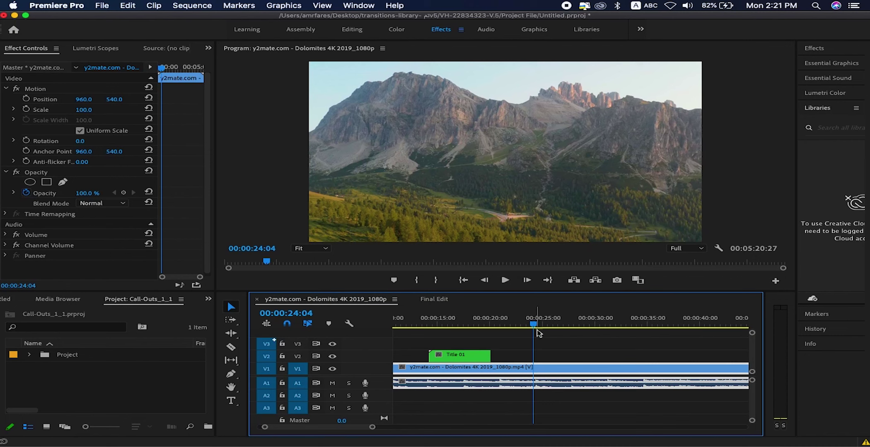
Place Title 02 on V2 of the Dolomites sequence at 960, 263, scaled to 91.
click(442, 300)
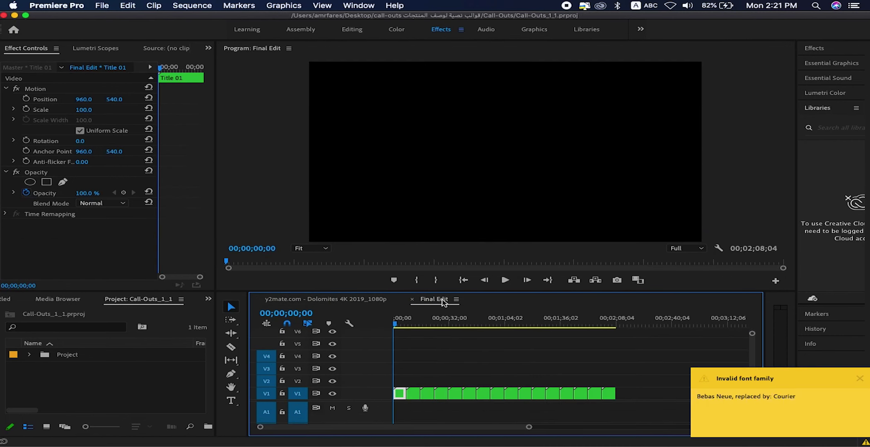
click(415, 393)
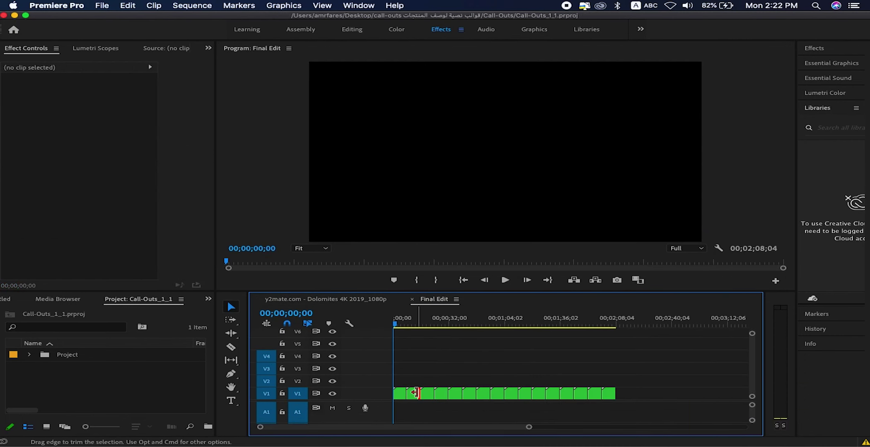
click(413, 393)
drag(412, 393, 575, 360)
drag(539, 325, 556, 326)
click(589, 358)
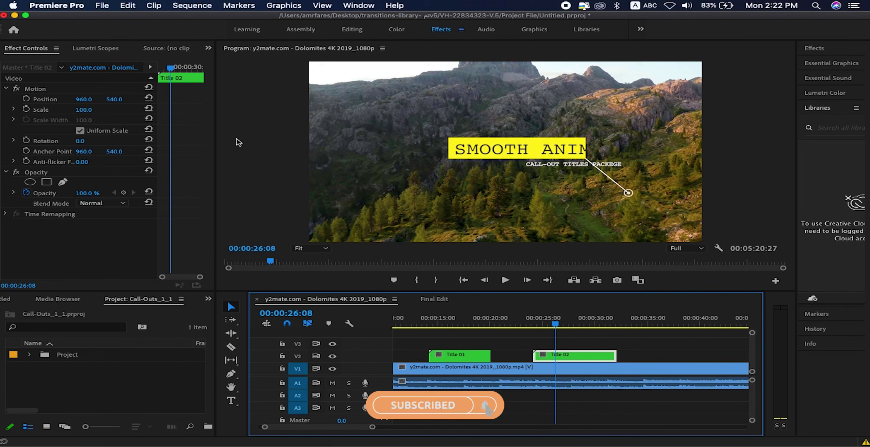
drag(102, 109, 54, 104)
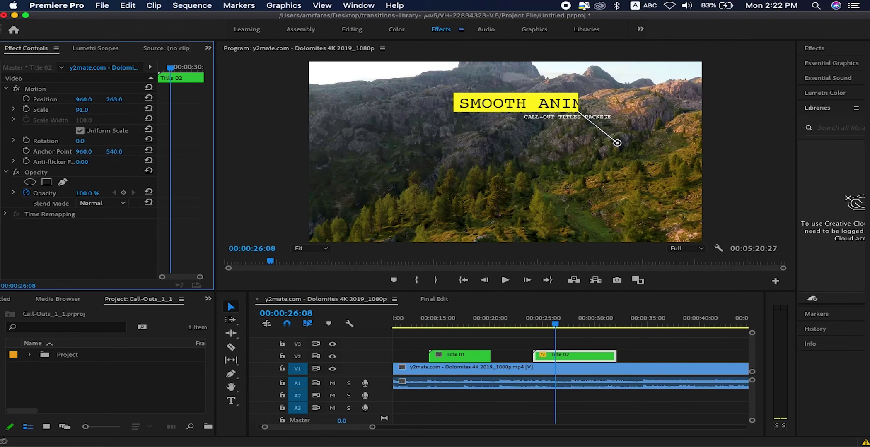
Drill down through the Title 02 precomp to the 02. Text A legacy title.
double_click(581, 357)
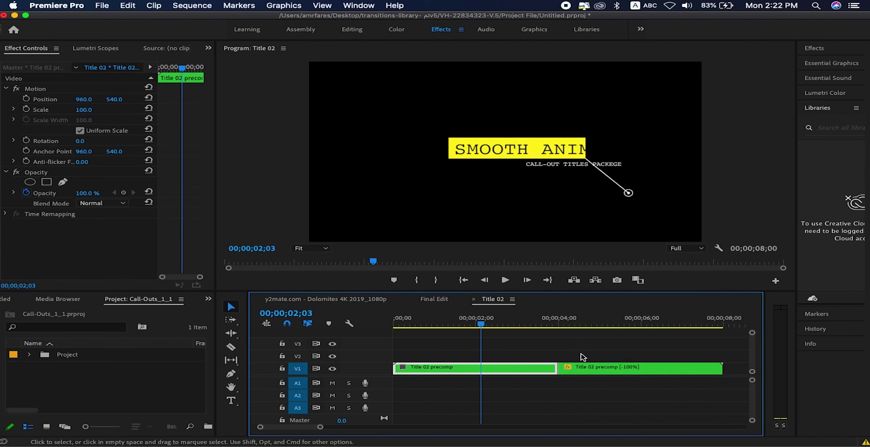
double_click(501, 372)
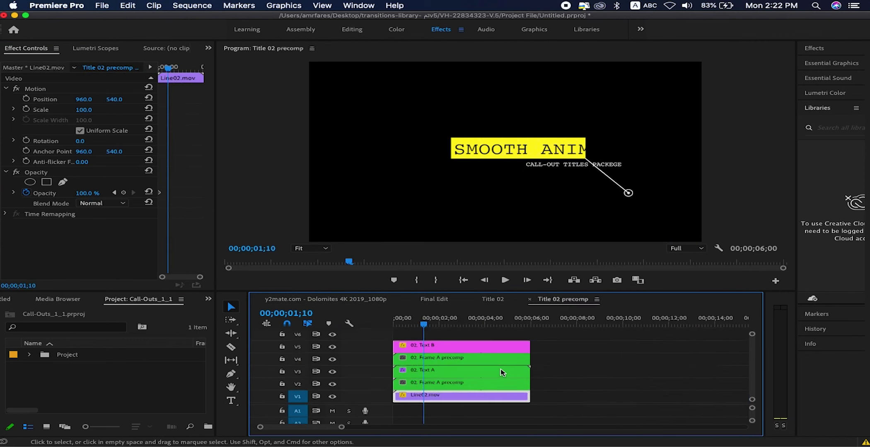
double_click(454, 372)
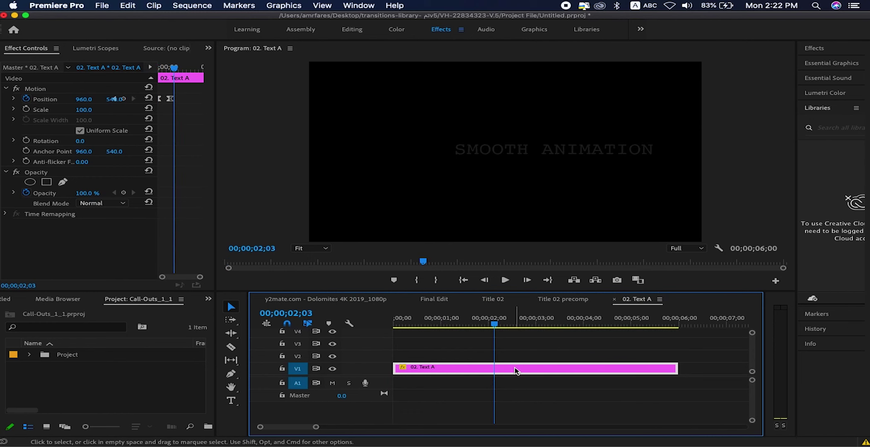
double_click(515, 369)
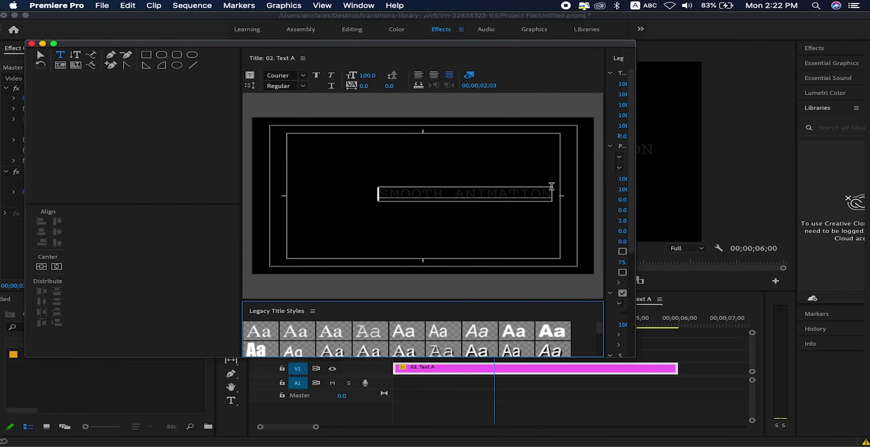
Replace SMOOTH ANIMATION with the creator's name in bold, shifted left inside the yellow box.
click(551, 192)
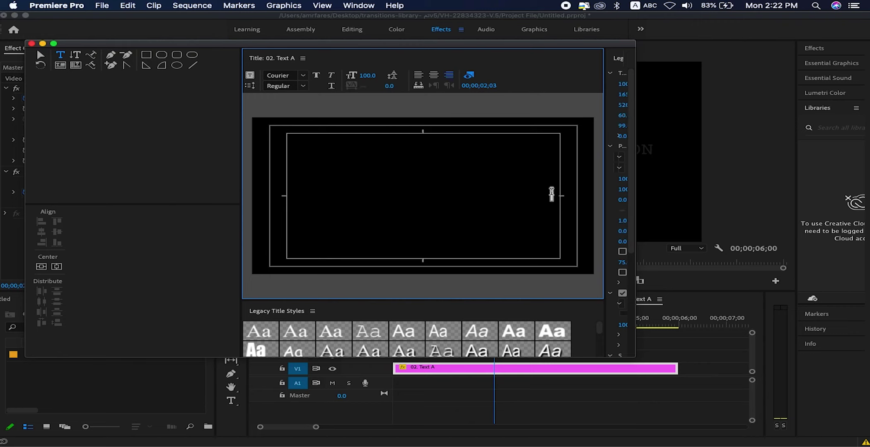
text(AMR FARES)
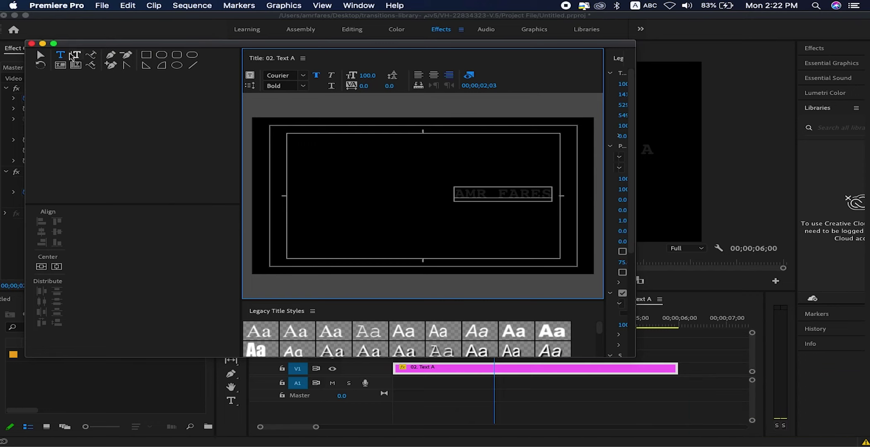
click(40, 56)
drag(520, 194, 499, 197)
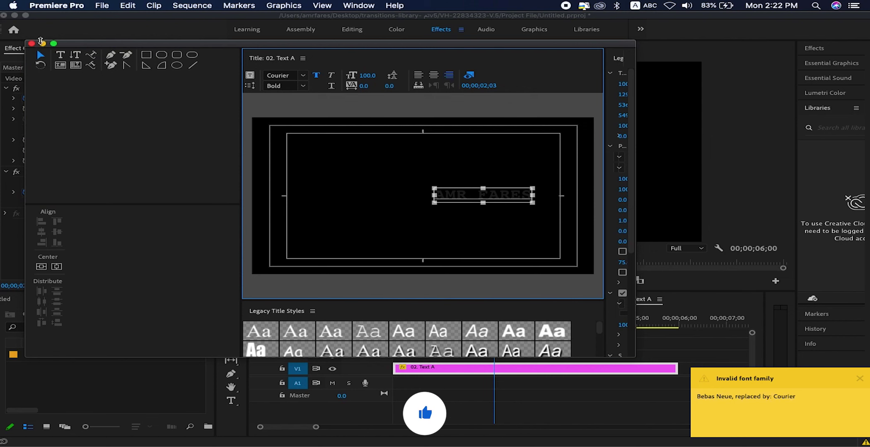
click(32, 43)
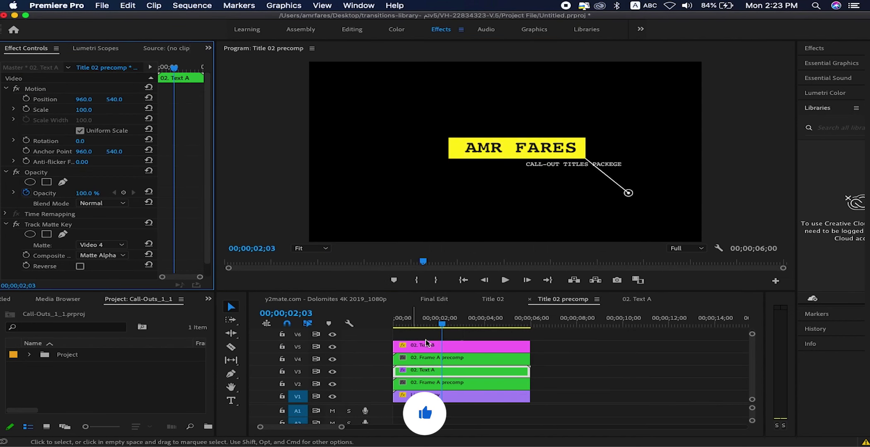
Close the nested tabs and replay the updated second call-out in the Dolomites sequence.
click(530, 299)
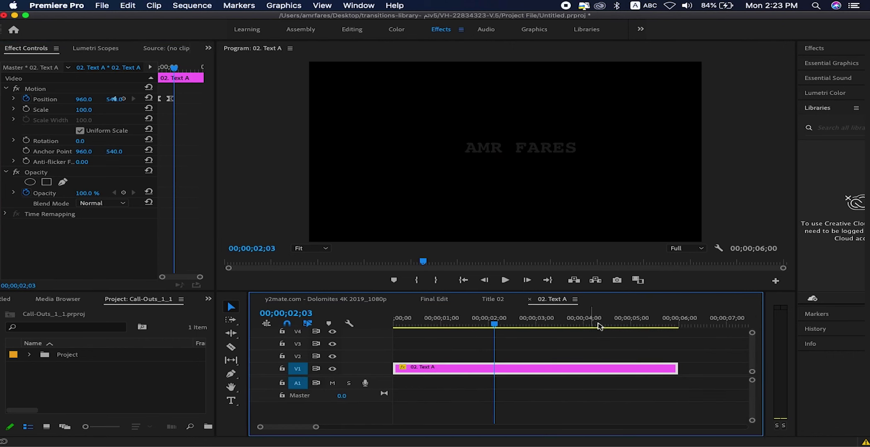
click(530, 299)
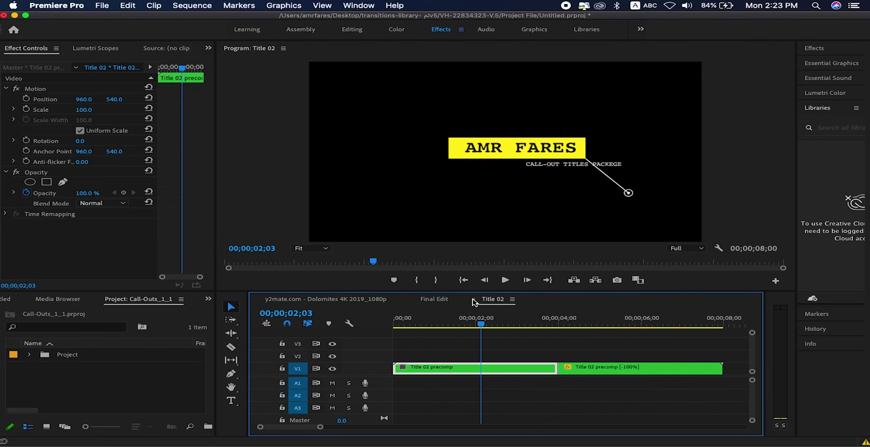
click(473, 299)
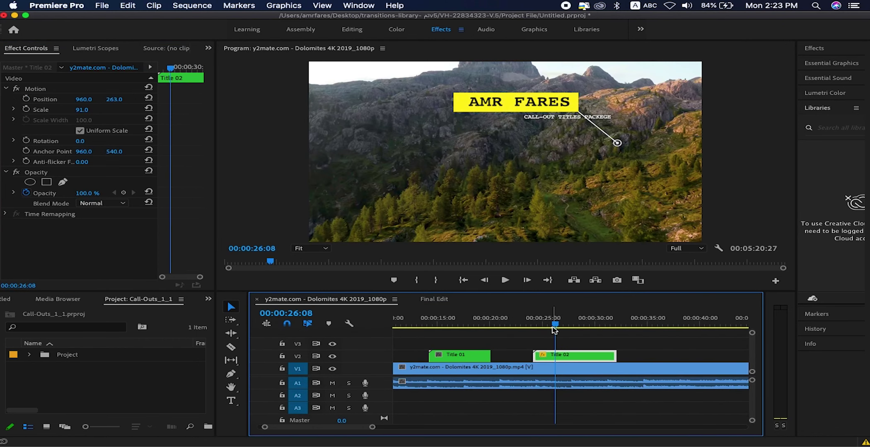
drag(558, 325, 530, 326)
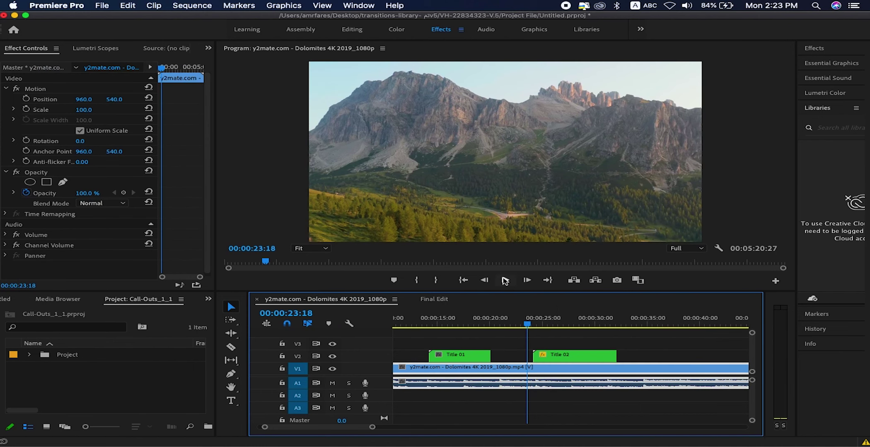
click(505, 281)
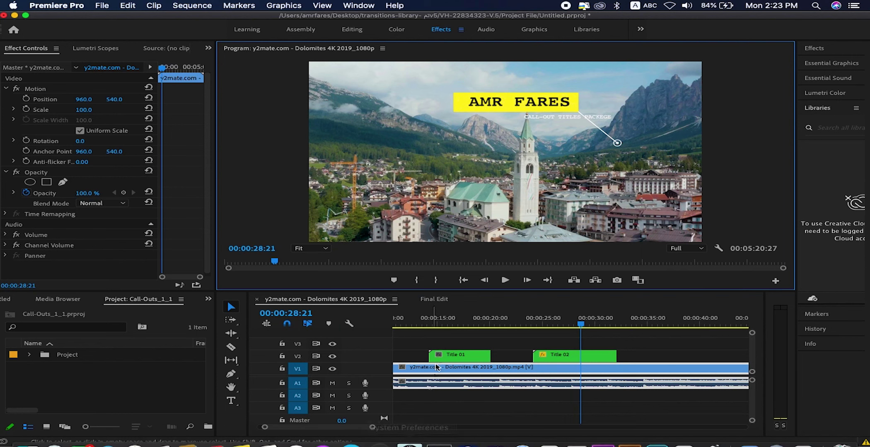
Put Title 03 on V3 near 29 seconds and trim its end to around 30 seconds.
click(432, 299)
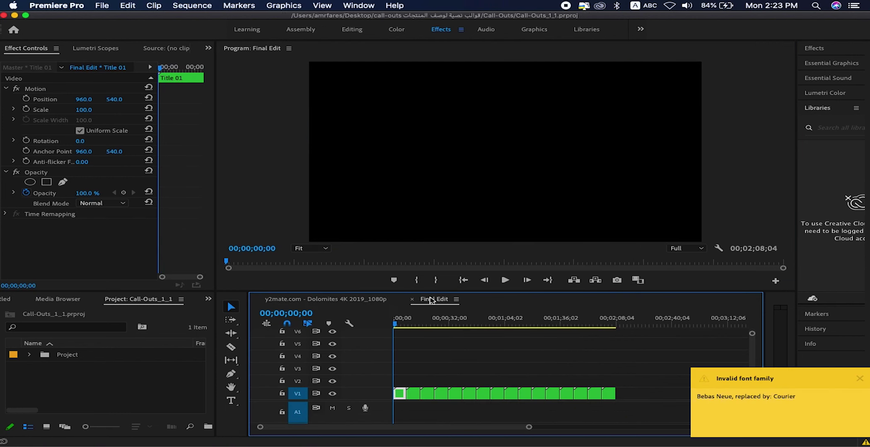
click(428, 394)
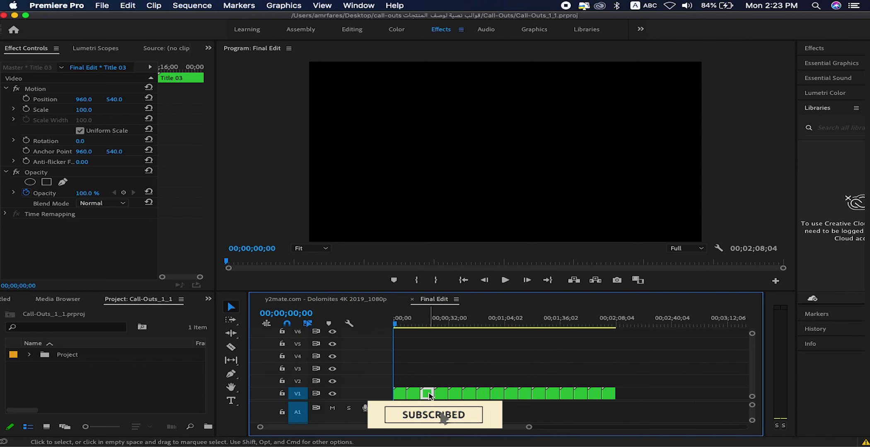
mouse_move(362, 299)
mouse_down()
mouse_move(443, 247)
mouse_move(594, 336)
mouse_move(596, 348)
mouse_move(587, 347)
mouse_move(627, 345)
mouse_up()
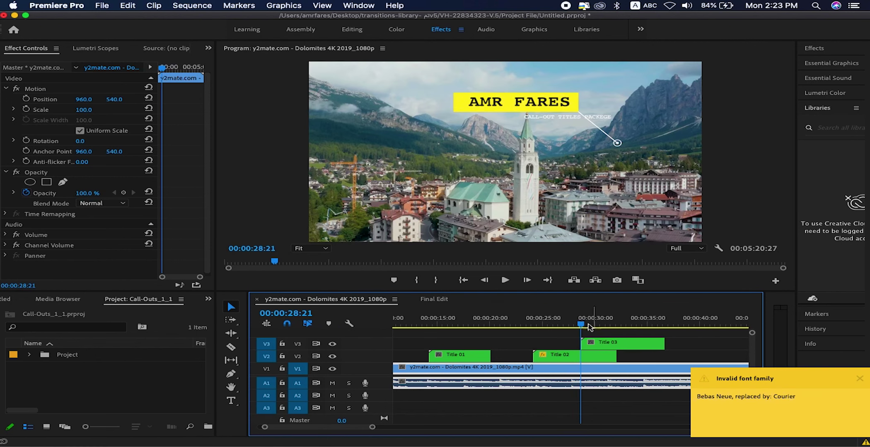
drag(582, 323, 602, 323)
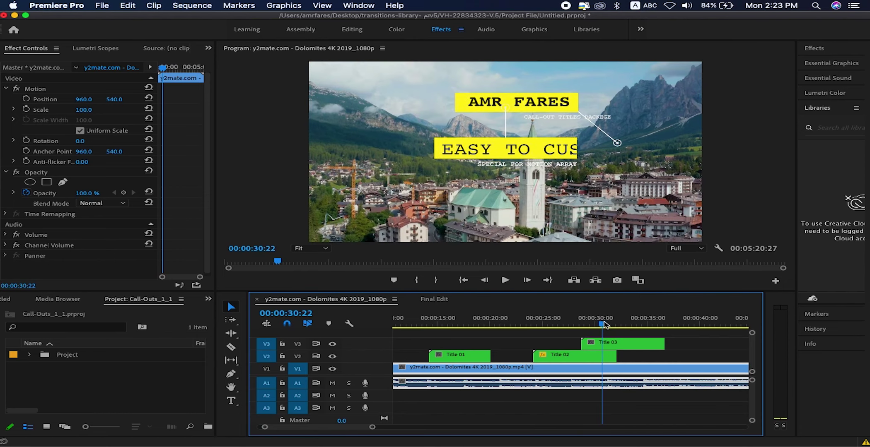
drag(662, 344, 596, 344)
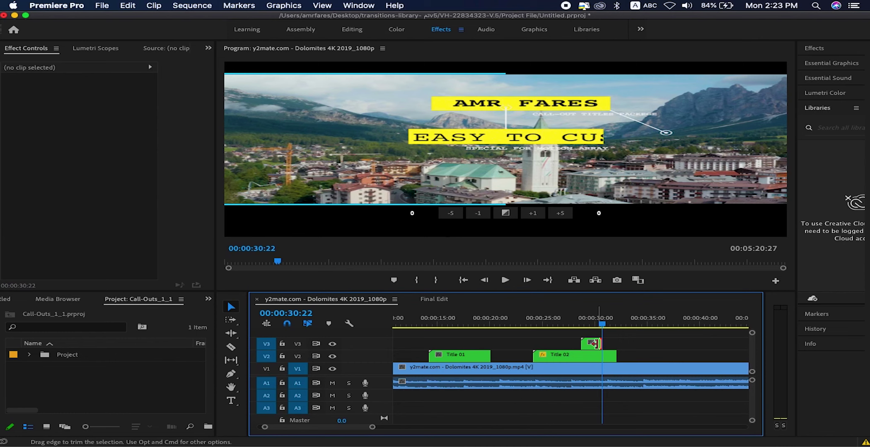
Drill down through the Title 03 precomp to the 03. Text A legacy title.
double_click(593, 344)
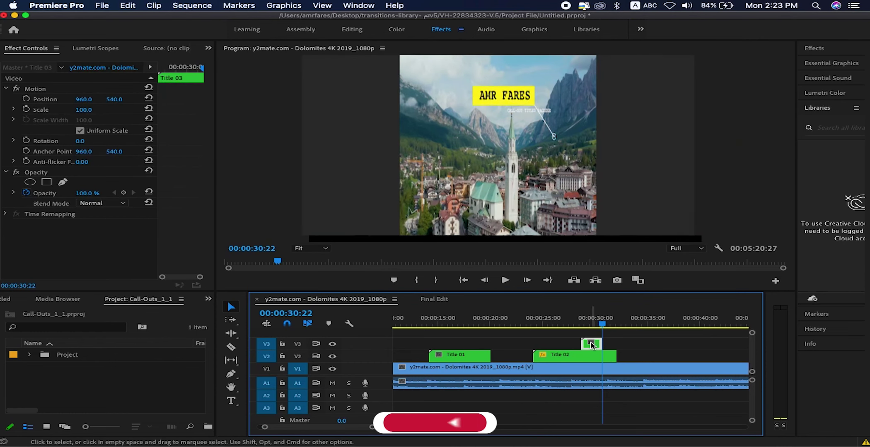
double_click(503, 369)
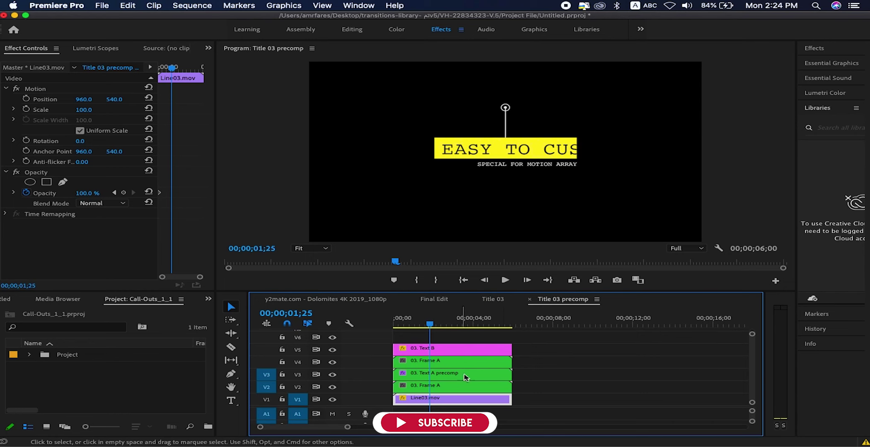
double_click(468, 374)
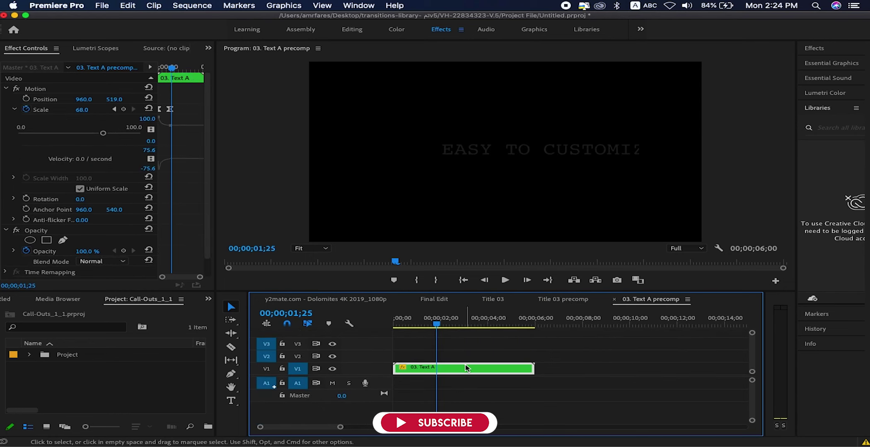
double_click(465, 368)
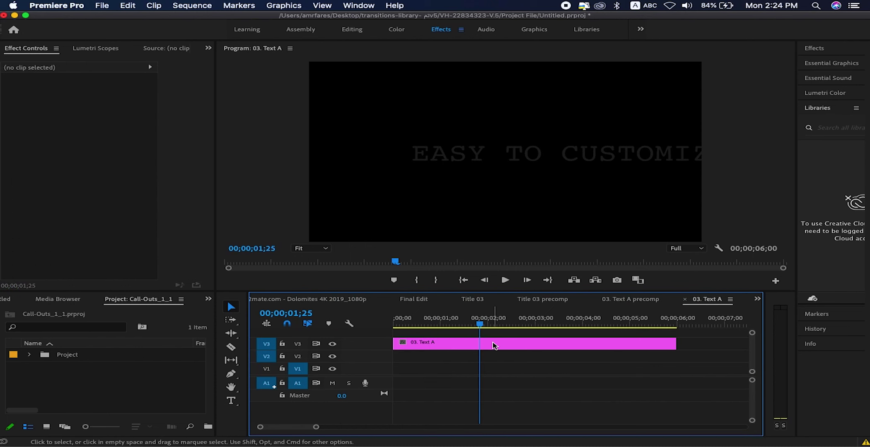
double_click(492, 346)
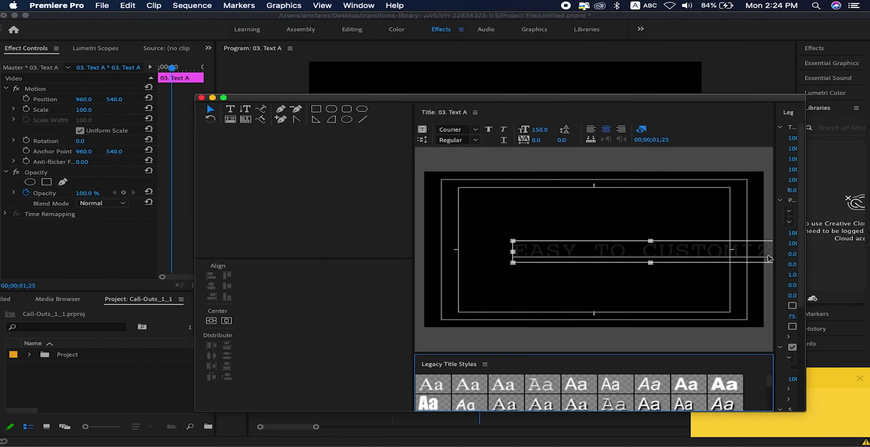
Shift the title text left, make it bold, and retype it with the creator's name.
drag(646, 253, 602, 254)
key(super+b)
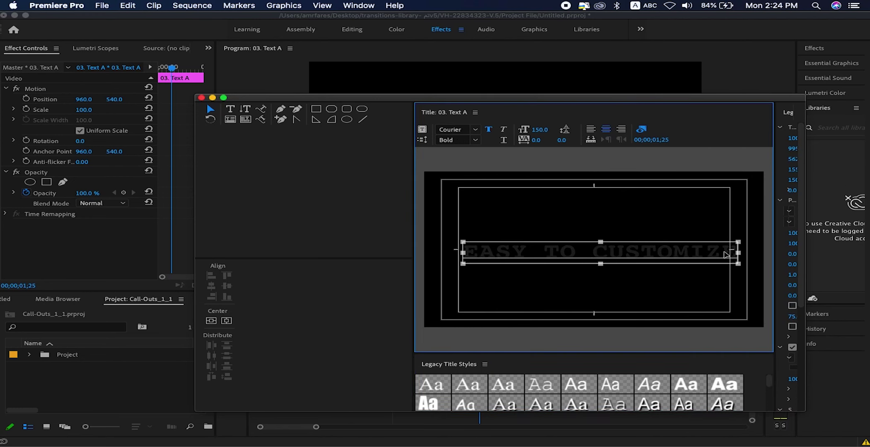
double_click(724, 252)
key(BackSpace)
key(BackSpace)
key(BackSpace)
key(BackSpace)
key(BackSpace)
key(BackSpace)
key(BackSpace)
key(BackSpace)
key(BackSpace)
key(BackSpace)
key(BackSpace)
key(BackSpace)
key(BackSpace)
key(BackSpace)
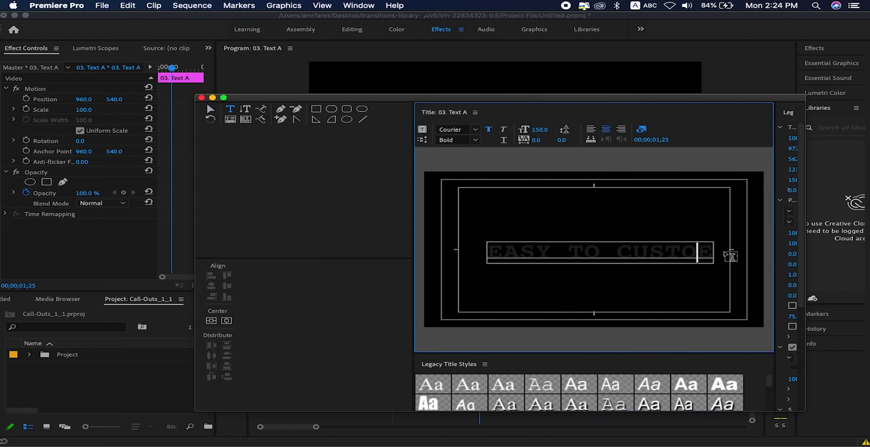
key(BackSpace)
key(BackSpace)
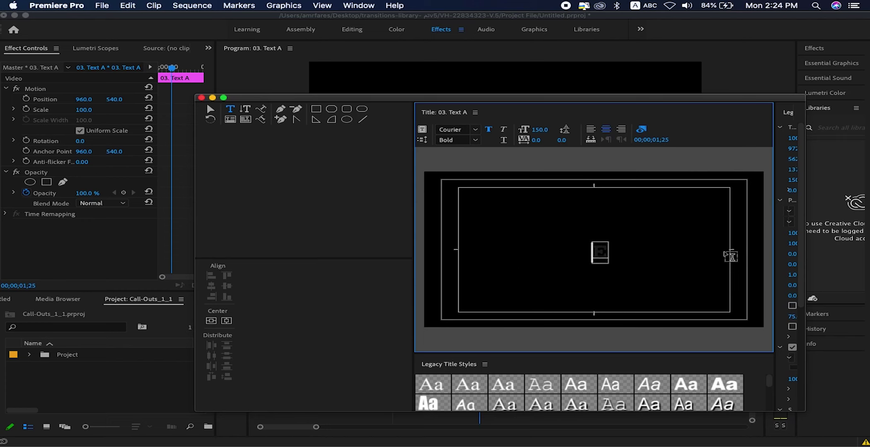
key(Delete)
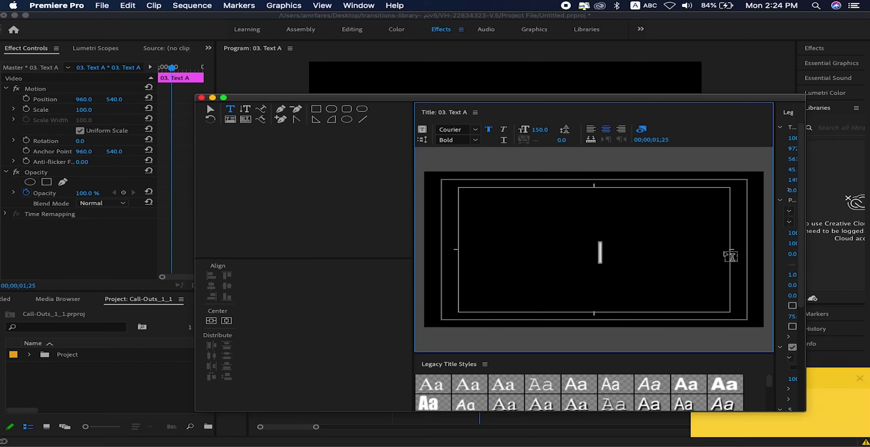
text(AMR FARES)
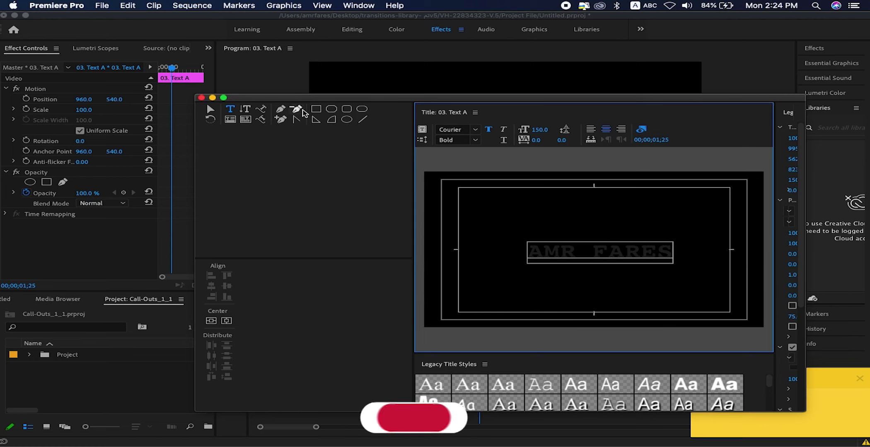
click(210, 109)
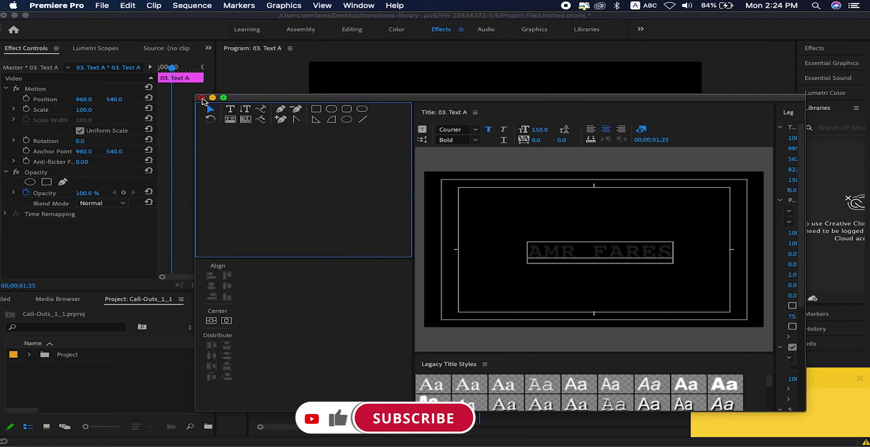
click(201, 98)
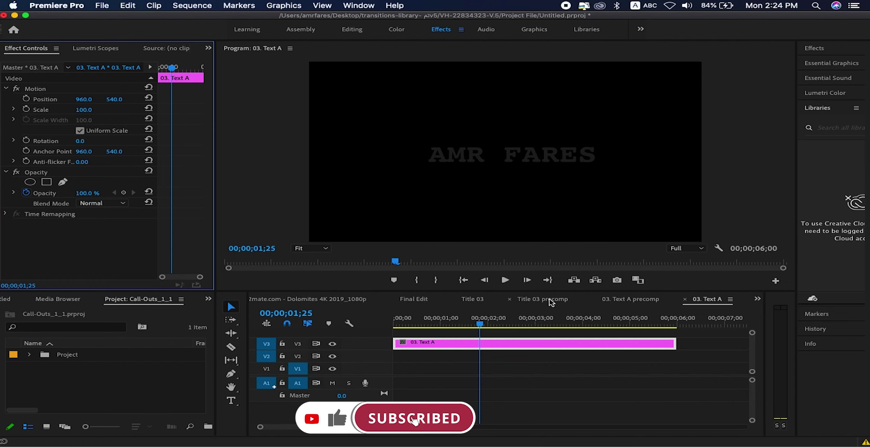
Close the 03. Text A and Title 03 precomp timeline tabs.
click(550, 301)
click(594, 300)
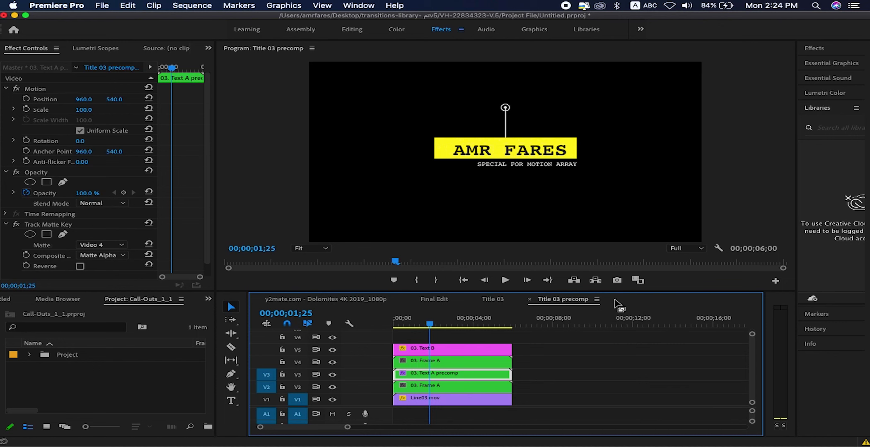
click(529, 300)
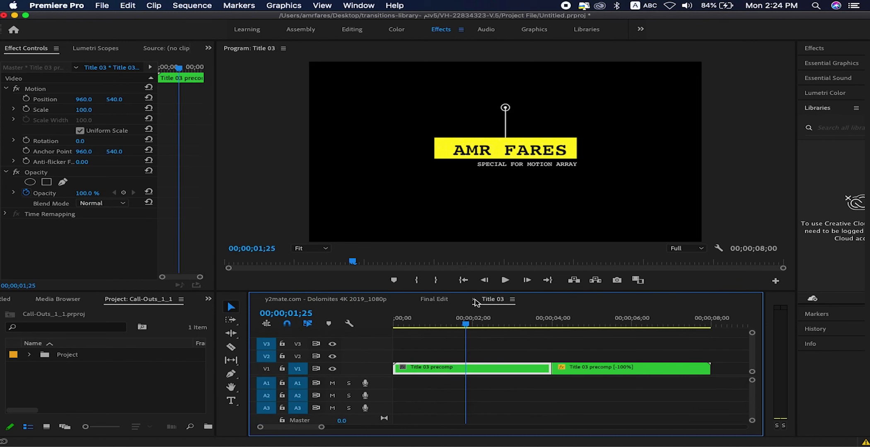
Move the Title 03 call-out on V3 to position 449, 724 over the village.
click(474, 300)
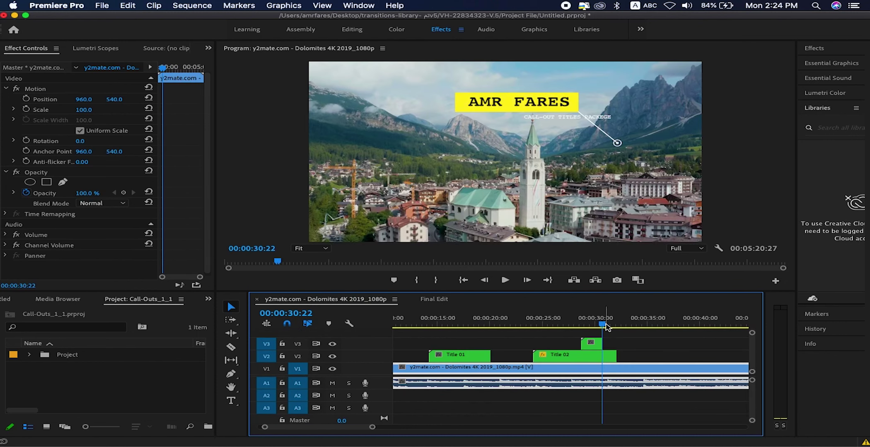
drag(602, 325, 593, 326)
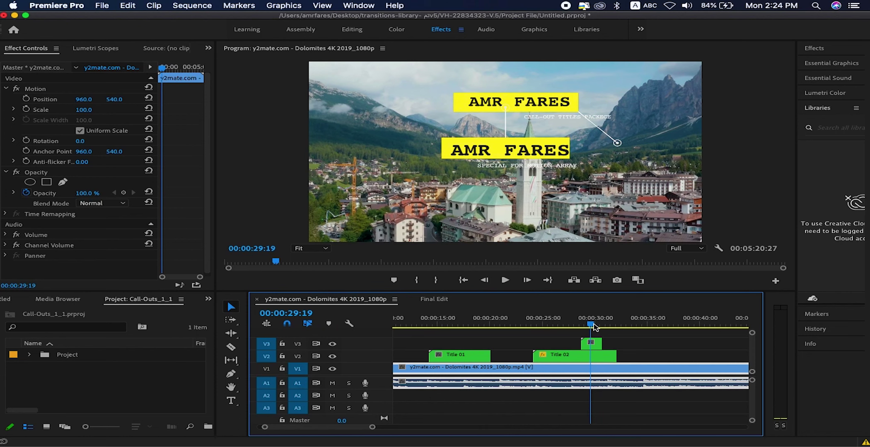
click(593, 344)
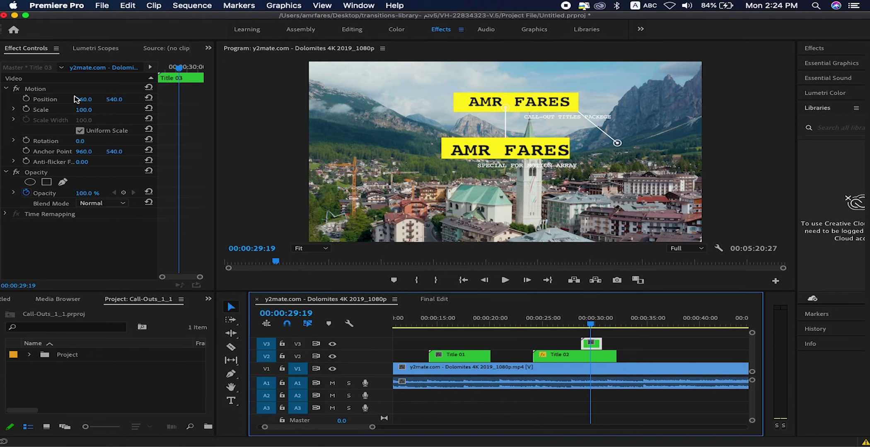
drag(115, 102, 191, 101)
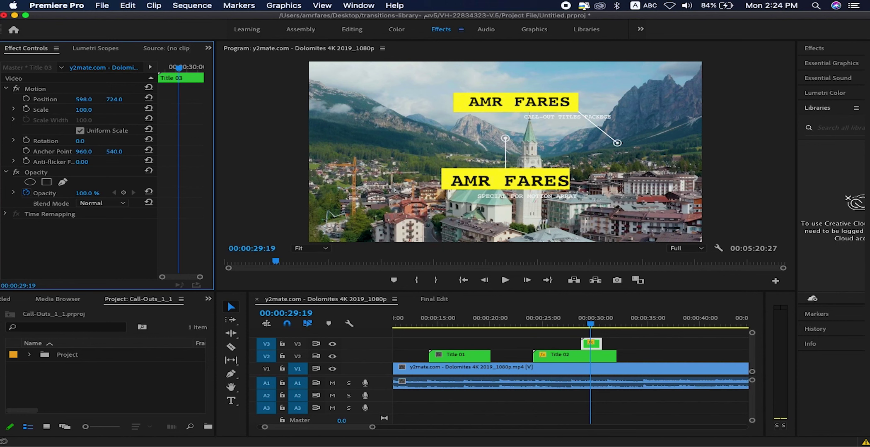
drag(83, 99, 52, 99)
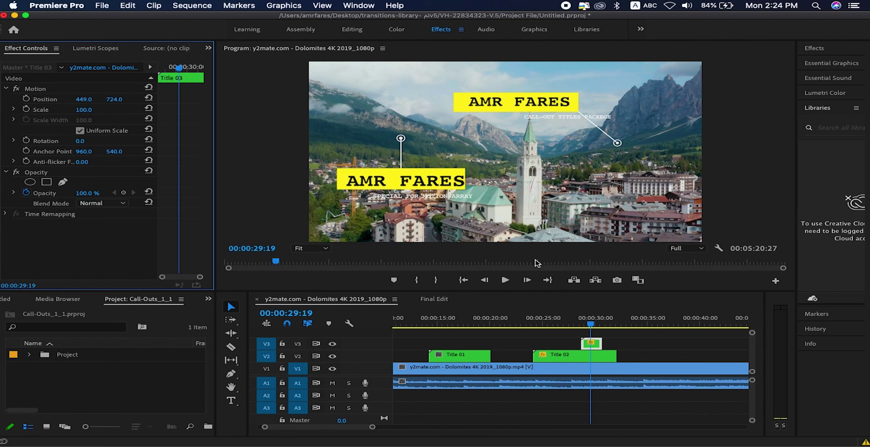
Preview the call-outs from about 23 seconds in the Dolomites sequence.
drag(593, 327, 529, 325)
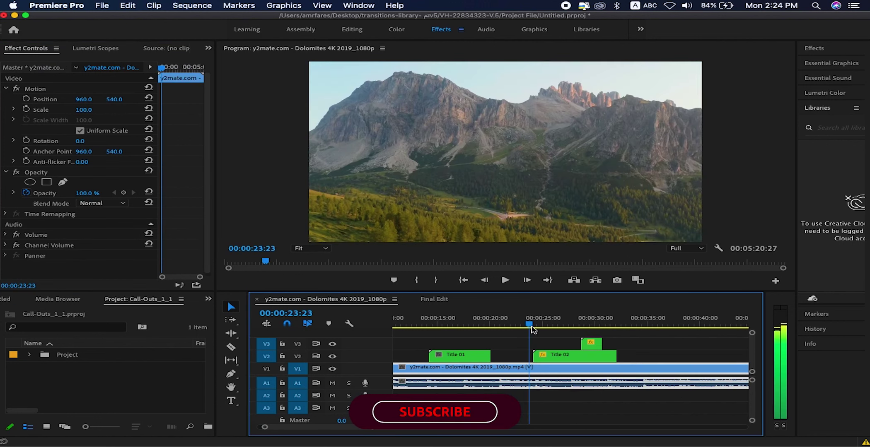
click(505, 280)
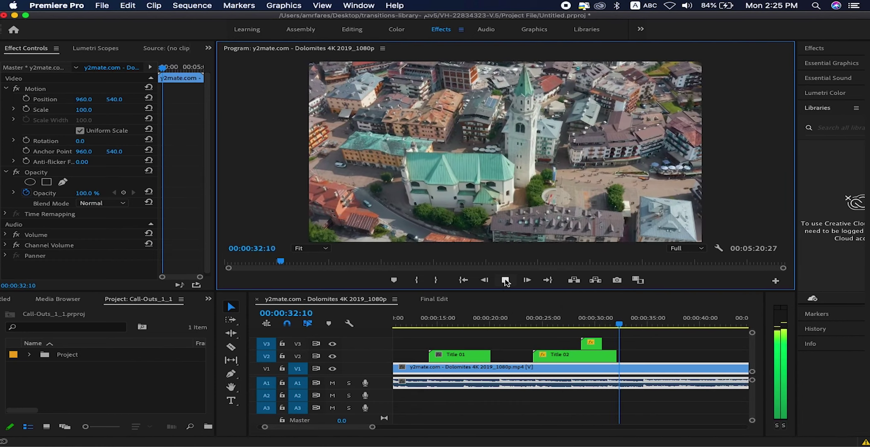
click(504, 281)
click(433, 299)
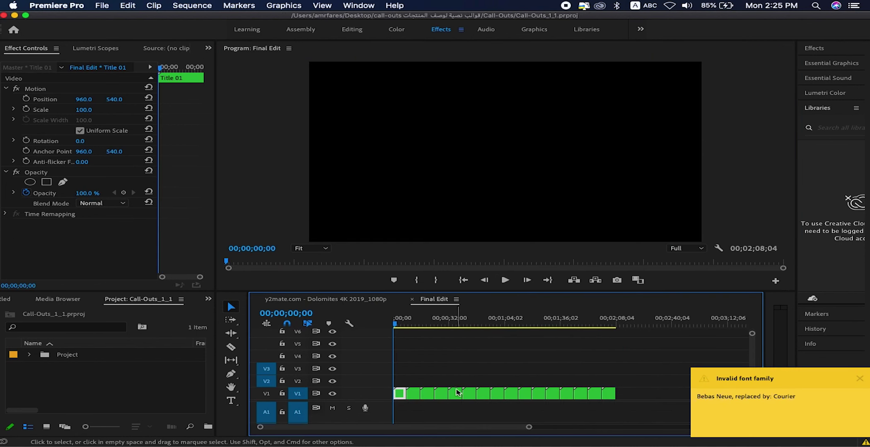
Drop Title 04 on V3 of the Dolomites sequence near 32 seconds, trimmed to about one second.
click(443, 325)
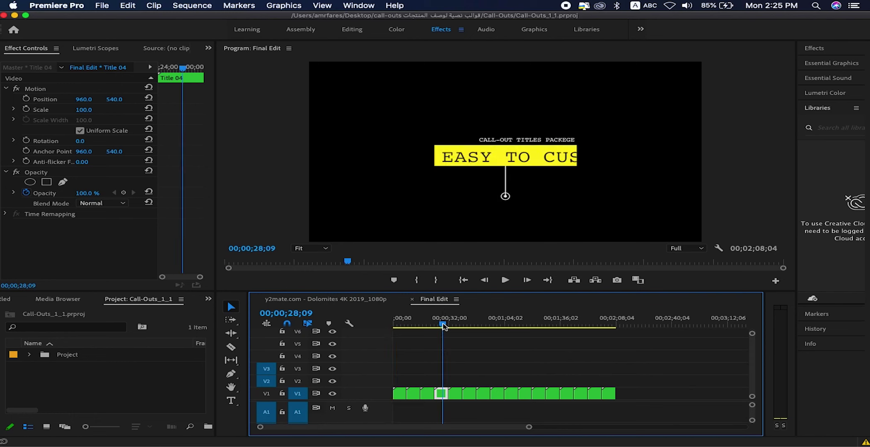
drag(444, 326, 440, 325)
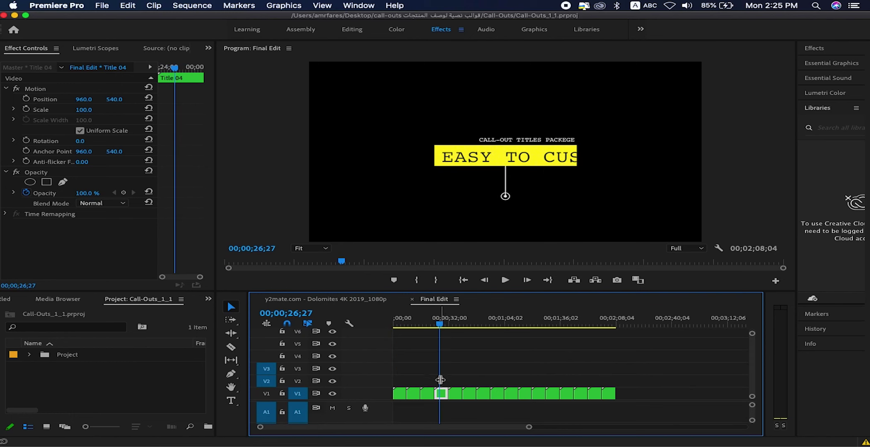
drag(441, 396, 368, 301)
drag(676, 318, 658, 350)
drag(621, 320, 642, 322)
drag(699, 344, 629, 325)
click(632, 325)
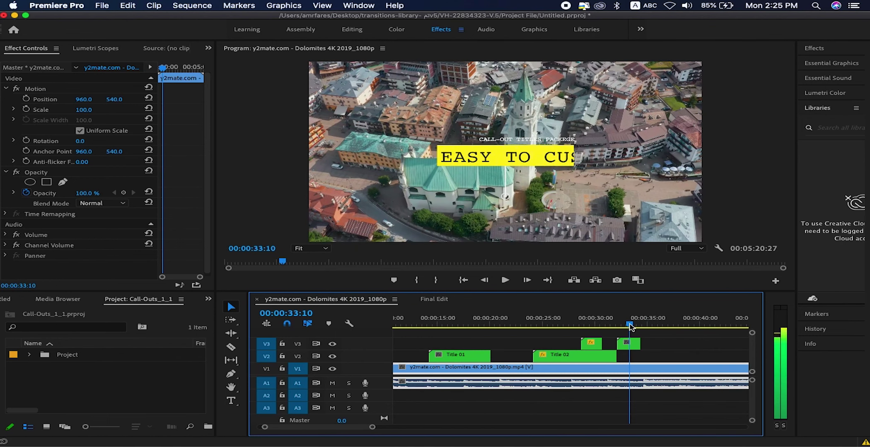
click(634, 344)
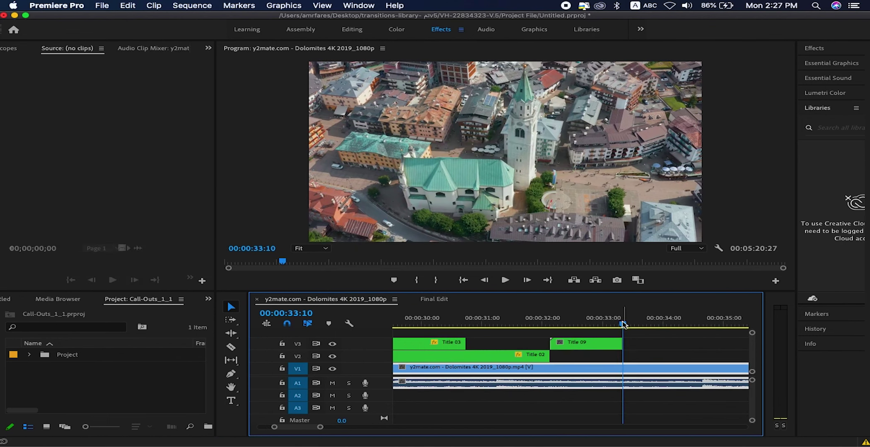
drag(623, 325, 572, 326)
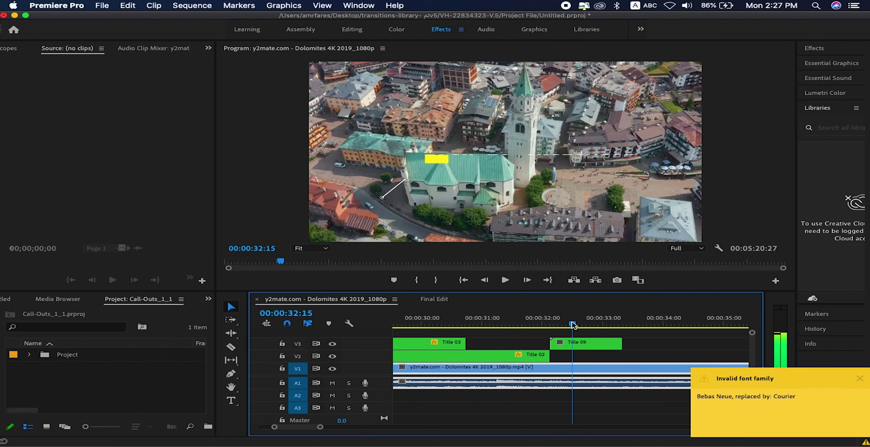
Raise the Title 09 EASY TO CUSTOMIZE call-out to position 1178, 330 above the church's green roof.
click(596, 347)
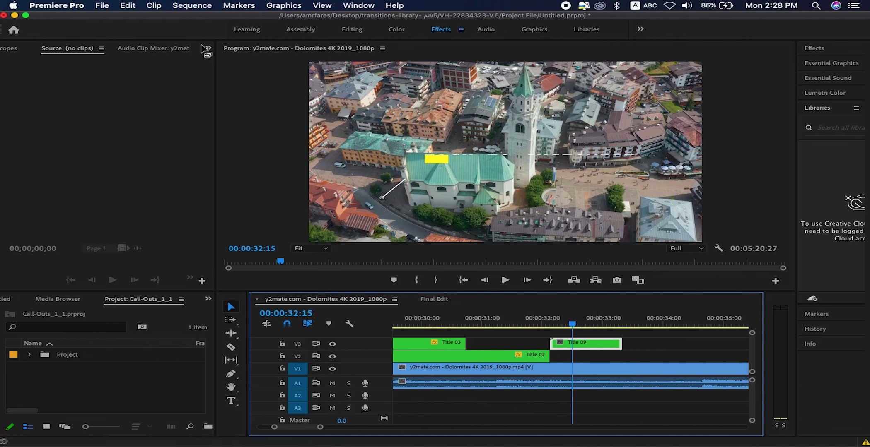
click(206, 49)
click(231, 62)
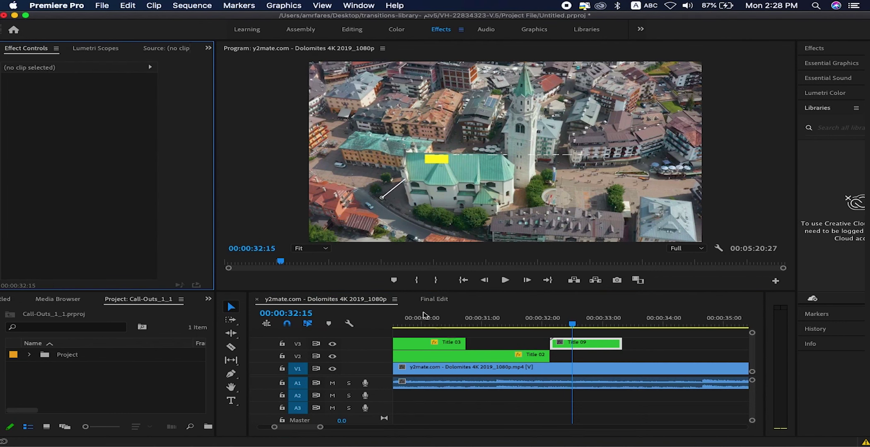
click(520, 348)
click(580, 343)
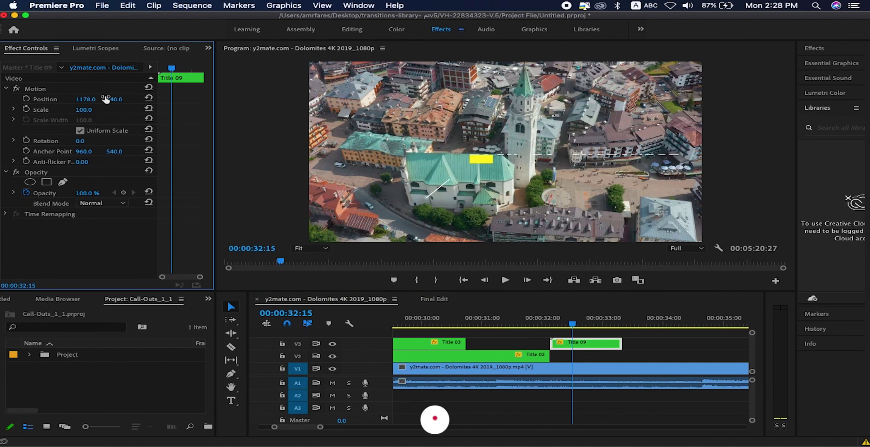
drag(115, 100, 52, 100)
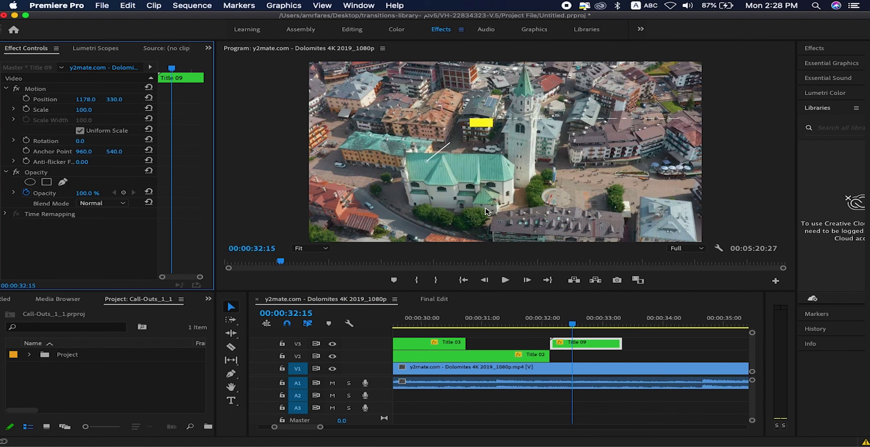
drag(576, 316, 605, 317)
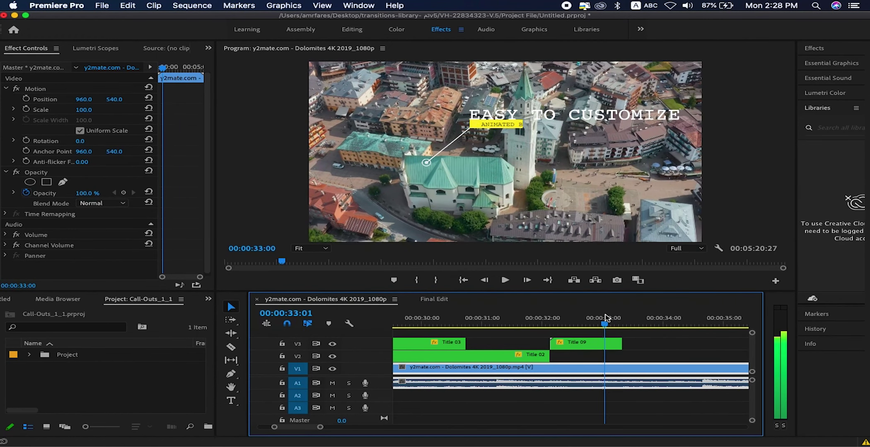
Bring Title 10 from Final Edit onto a new V4 track in the Dolomites sequence.
click(443, 300)
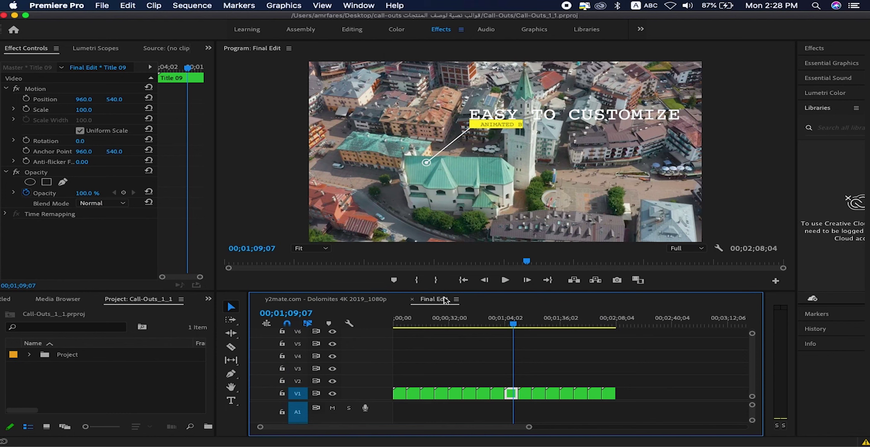
drag(526, 394, 599, 335)
drag(654, 335, 658, 340)
scroll(658, 351, down, 5)
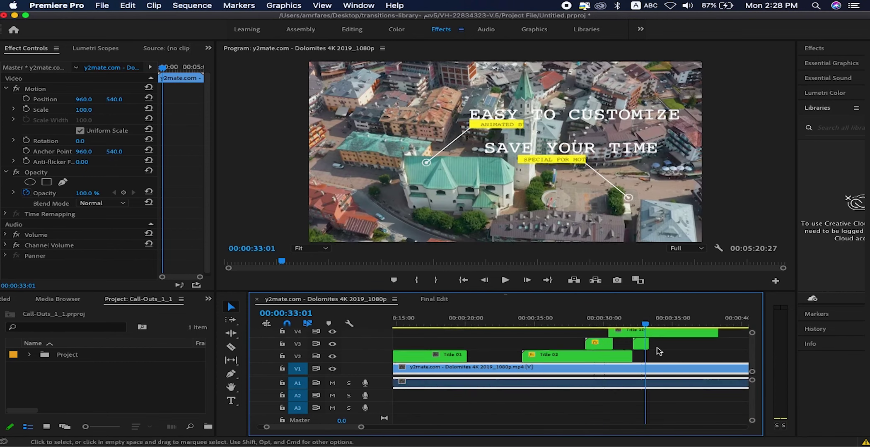
drag(601, 332, 613, 333)
Trim about six seconds off the end of Title 10.
drag(575, 292, 574, 259)
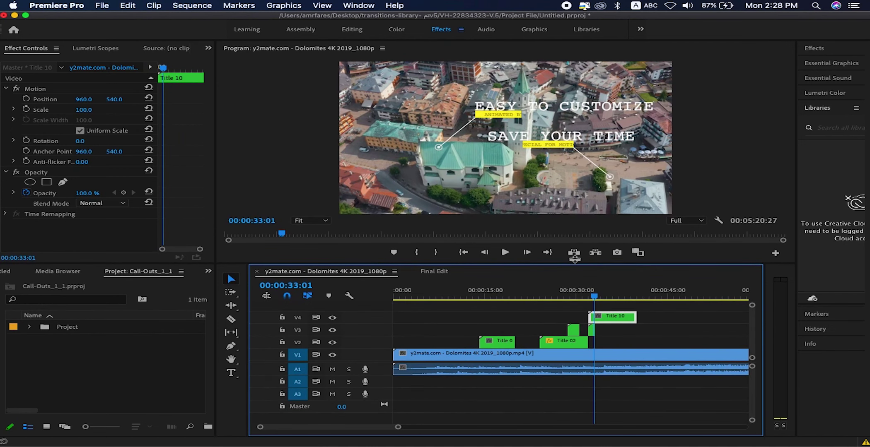
scroll(601, 329, up, 8)
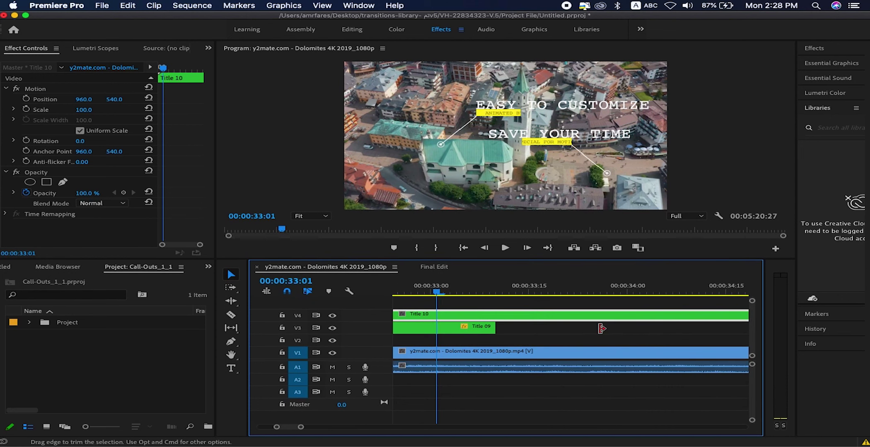
scroll(576, 342, down, 4)
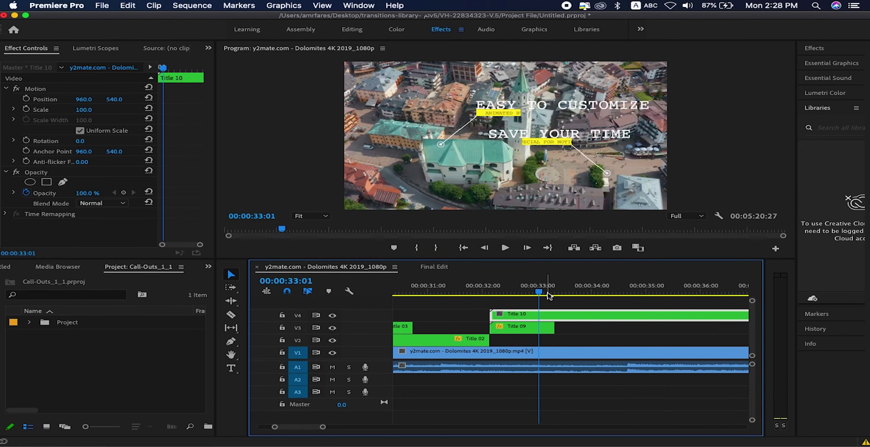
scroll(559, 314, down, 4)
drag(687, 314, 576, 314)
scroll(556, 313, up, 8)
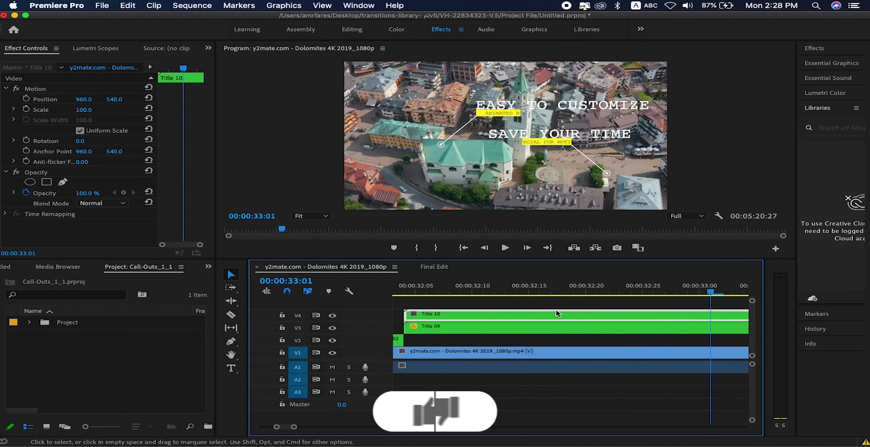
scroll(556, 313, down, 2)
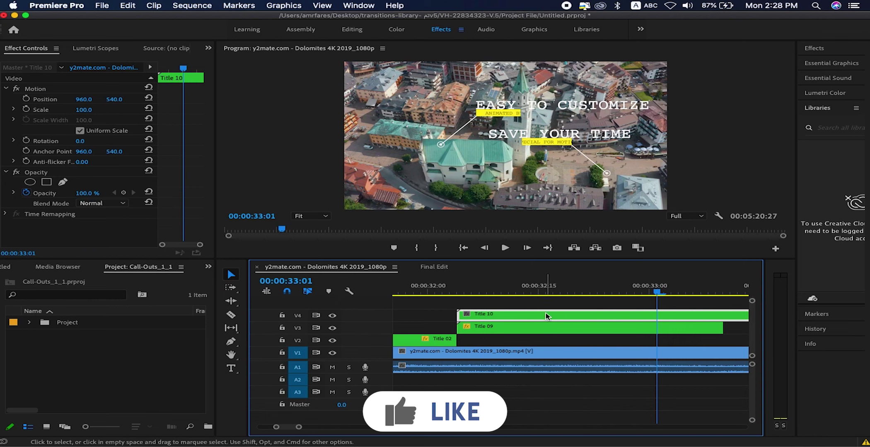
Move SAVE YOUR TIME to position 1090, 679 over the town and play it back.
drag(111, 100, 124, 100)
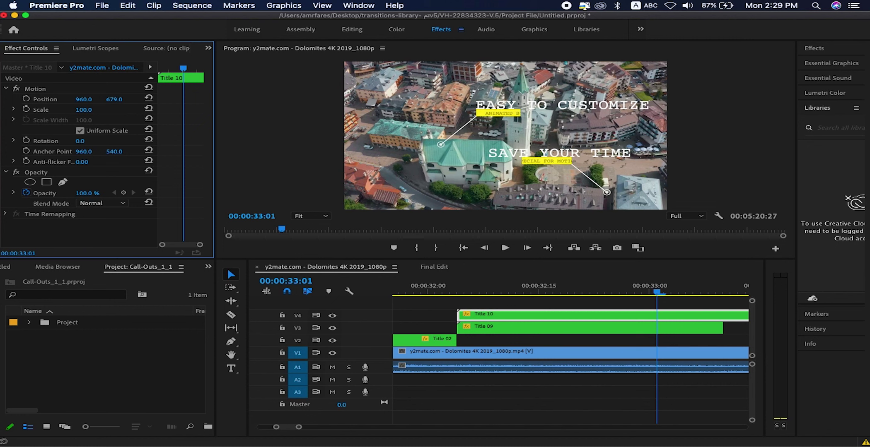
drag(84, 99, 138, 99)
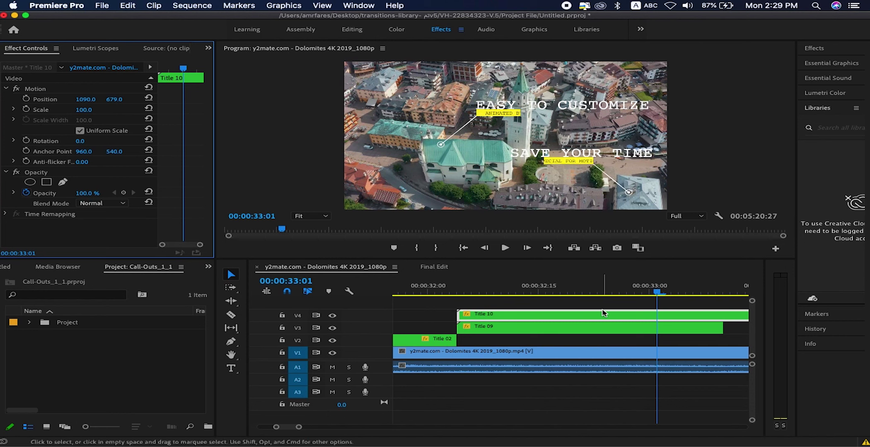
scroll(602, 313, down, 2)
scroll(603, 313, down, 5)
drag(606, 292, 449, 292)
click(504, 248)
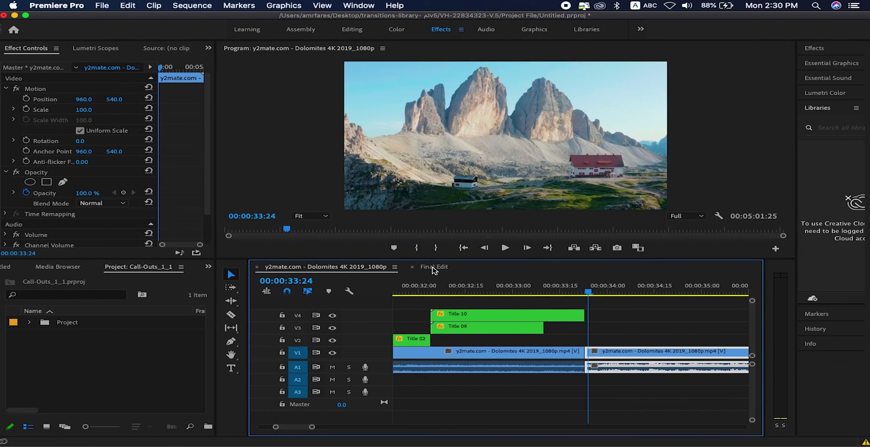
Drop Title 08, the CLEAN AND call-out, on V2 of the Dolomites sequence around 34 seconds.
click(433, 267)
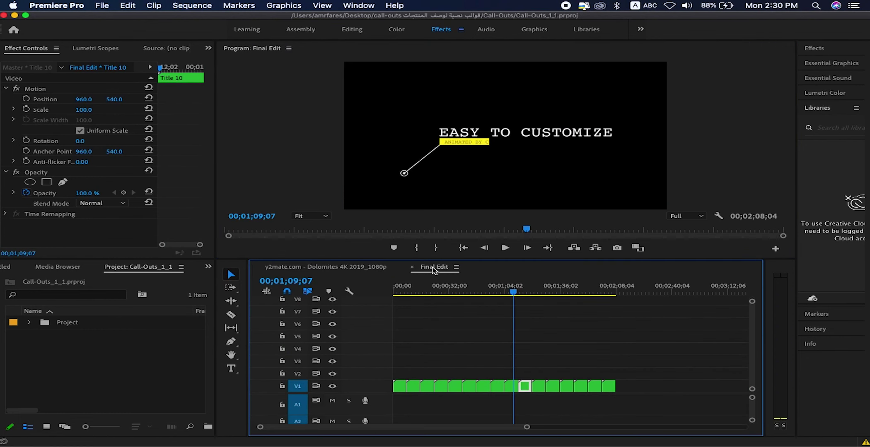
drag(514, 292, 494, 323)
drag(498, 385, 697, 347)
scroll(670, 321, down, 5)
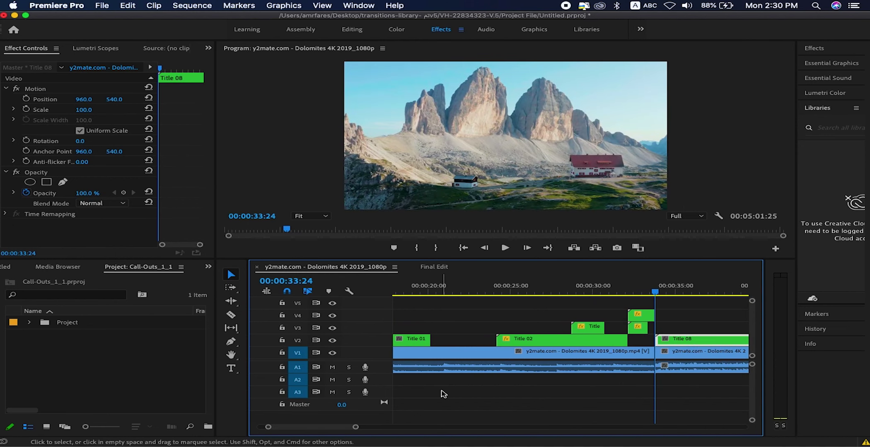
Move the CLEAN AND call-out left and down onto the small white hut, then preview it.
drag(340, 425, 344, 426)
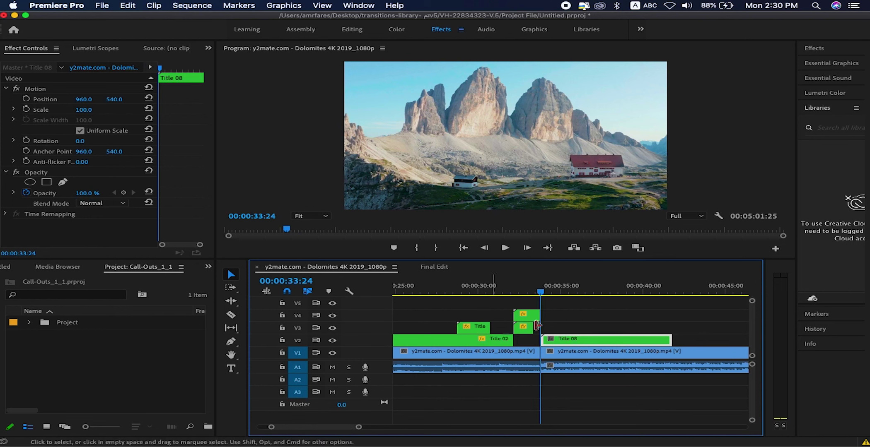
key(space)
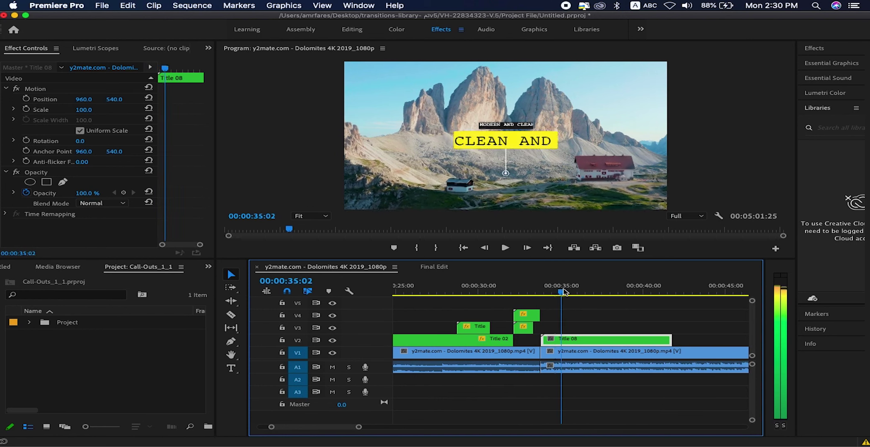
drag(87, 99, 6, 99)
drag(115, 102, 141, 101)
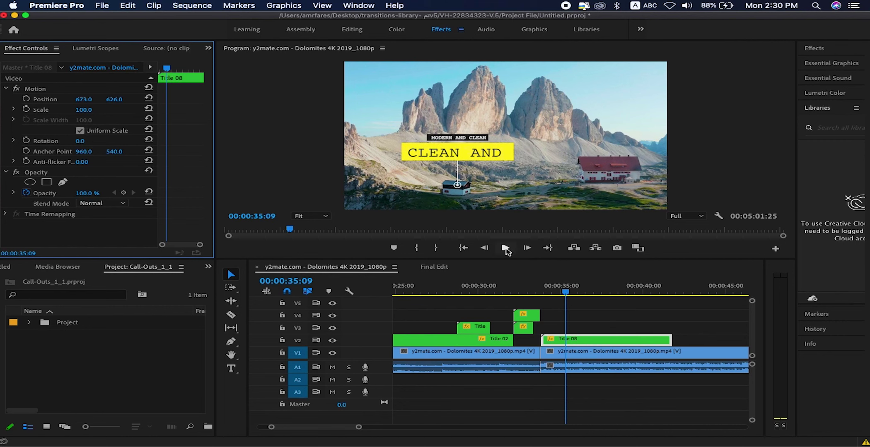
click(505, 248)
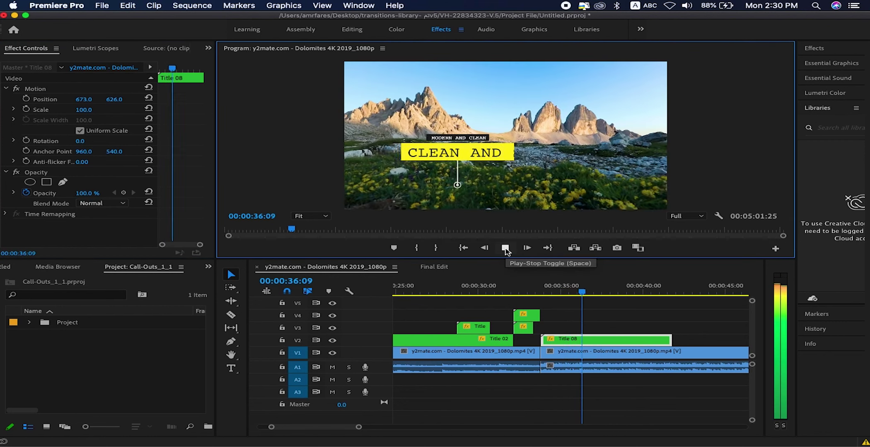
click(506, 248)
Trim Title 08's start later and its end back to 33:22.
drag(543, 339, 579, 338)
mouse_move(585, 295)
mouse_down()
mouse_move(531, 294)
mouse_move(573, 293)
mouse_up()
drag(577, 344, 572, 344)
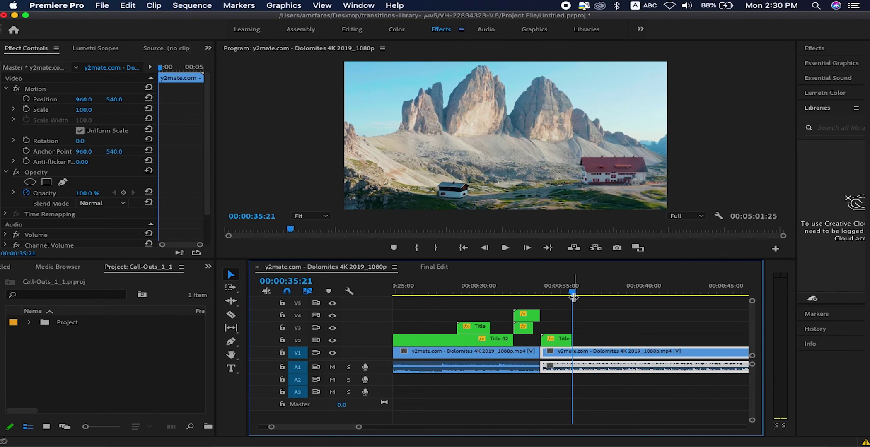
drag(576, 294, 652, 288)
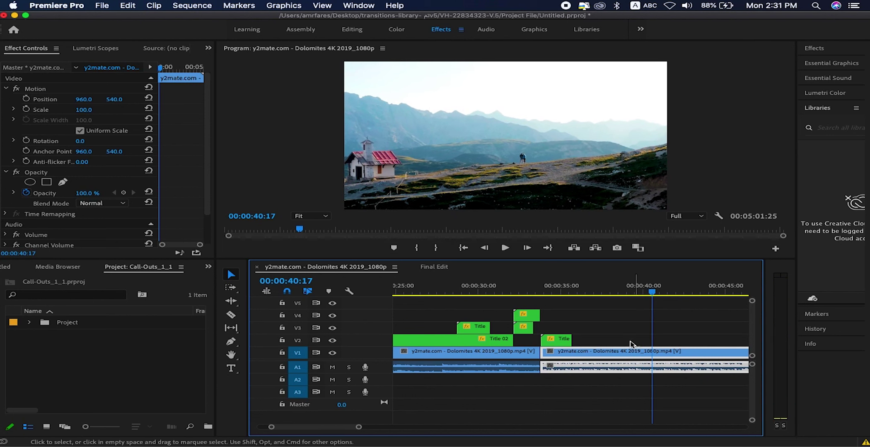
Find Title 16 in Final Edit and drop it on V2 of the Dolomites sequence near 40 seconds.
click(434, 267)
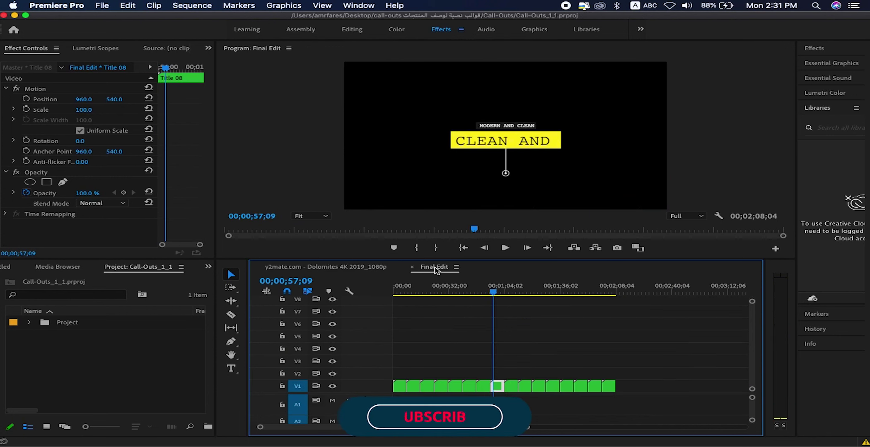
drag(492, 292, 606, 290)
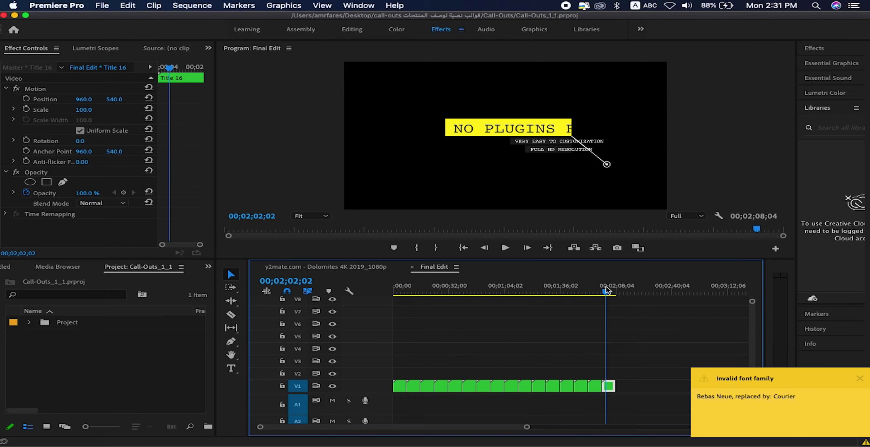
drag(608, 388, 713, 339)
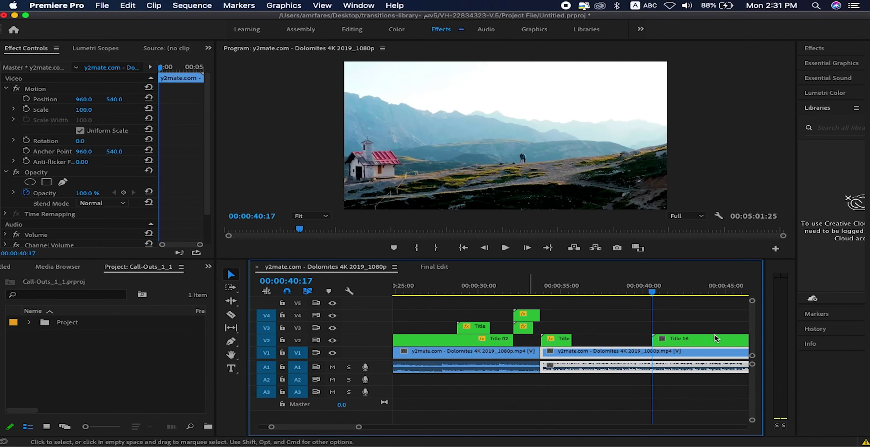
key(minus)
Shift the Title 16 call-out up and left toward the hiker, to Position 592, 457.
drag(678, 294, 719, 295)
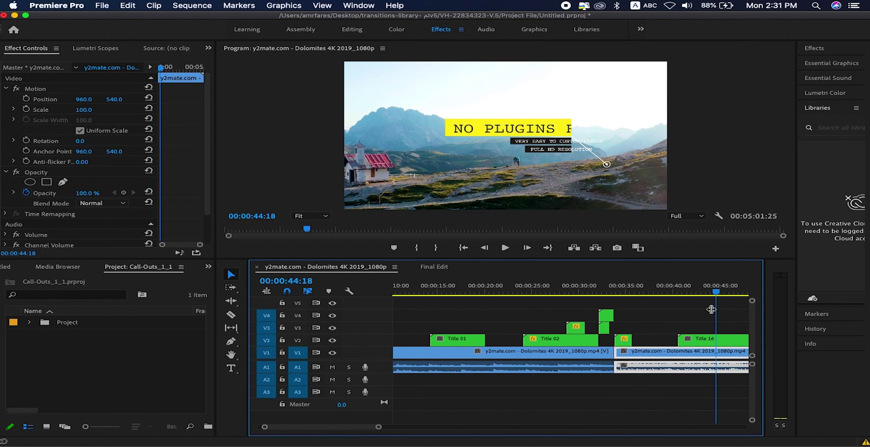
click(710, 340)
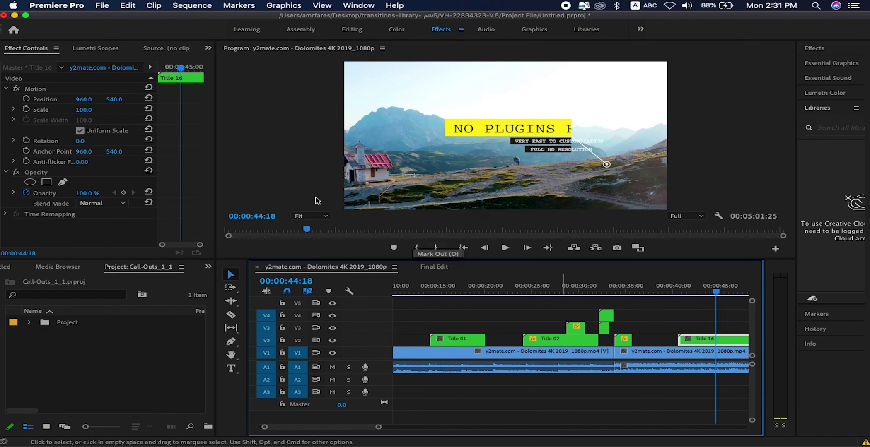
drag(85, 100, 2, 101)
drag(113, 101, 79, 100)
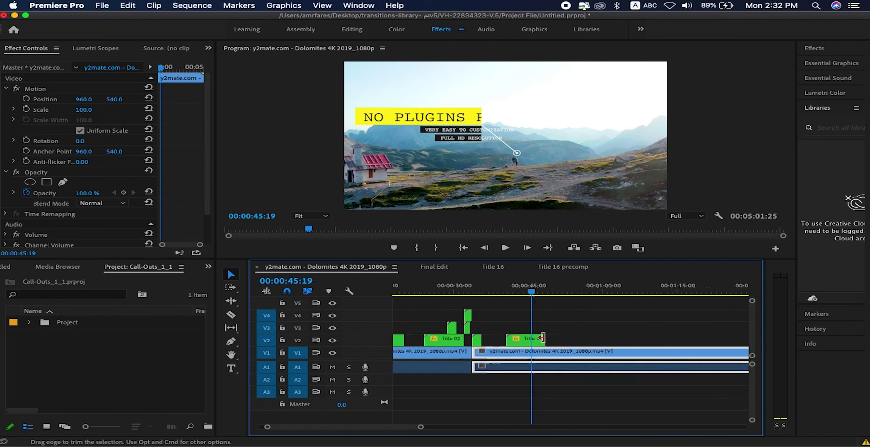
Trim 24 frames off Title 16's end at 40:18, then return to Final Edit.
mouse_move(517, 291)
mouse_down()
mouse_move(462, 291)
mouse_move(533, 290)
mouse_move(515, 290)
mouse_up()
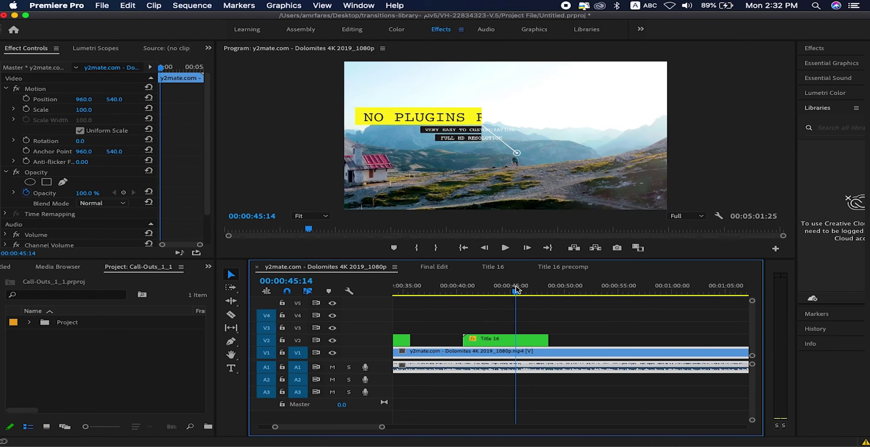
drag(547, 339, 514, 339)
drag(516, 293, 587, 291)
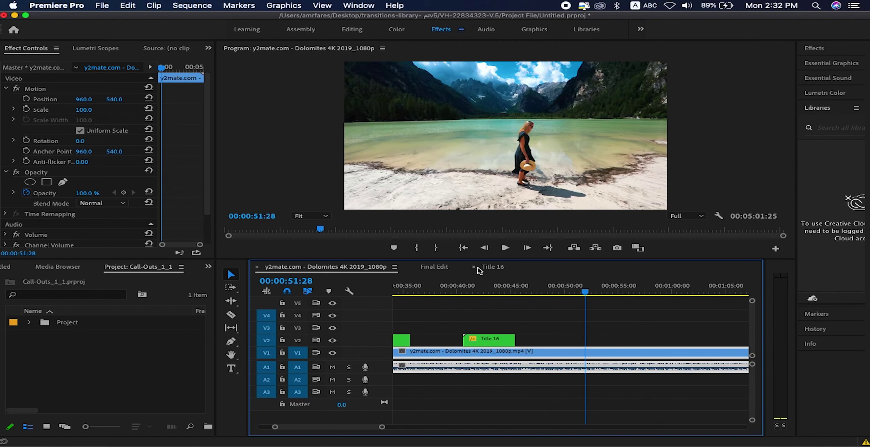
click(434, 267)
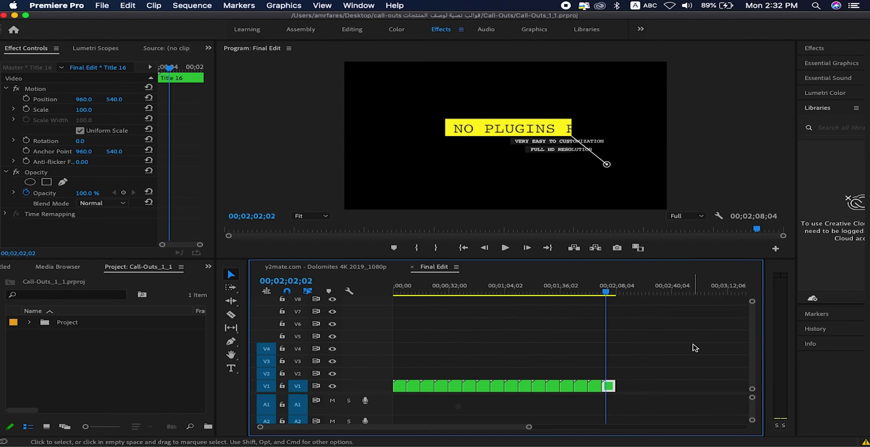
Place Title 15 from Final Edit on V2 over the lake shot near 53 seconds.
drag(605, 294, 593, 295)
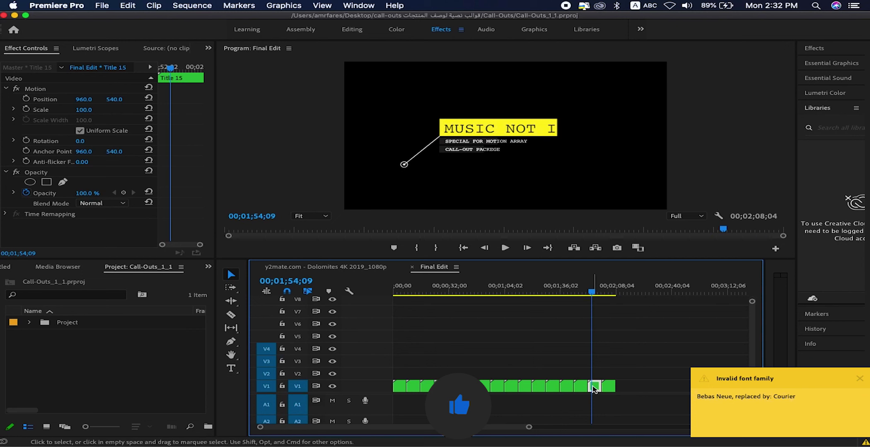
click(355, 267)
drag(355, 267, 621, 343)
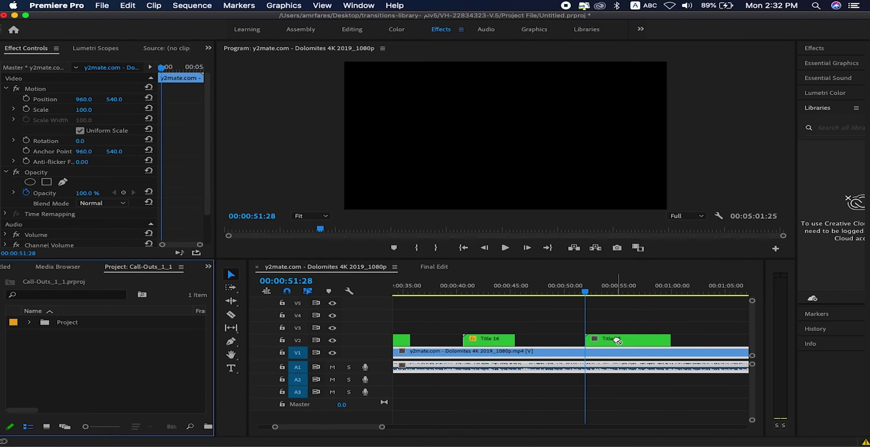
drag(610, 290, 611, 291)
Set Title 15's Position to 684, 320 and its Scale to 67.
click(631, 342)
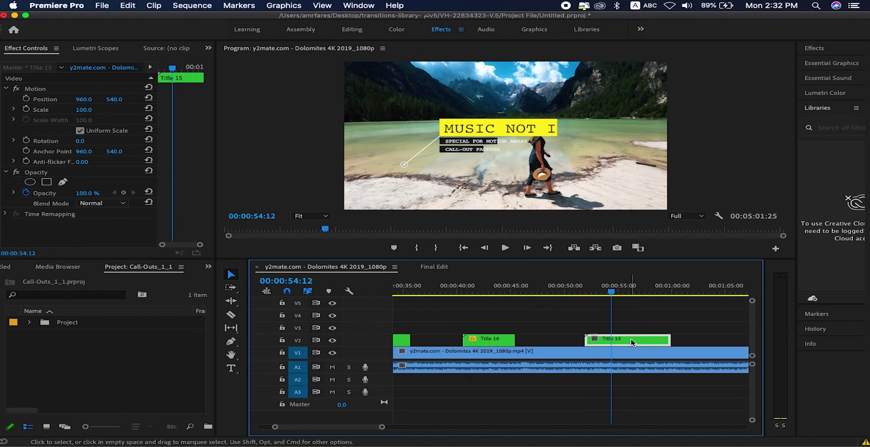
drag(118, 99, 27, 100)
drag(83, 99, 4, 99)
drag(81, 109, 75, 109)
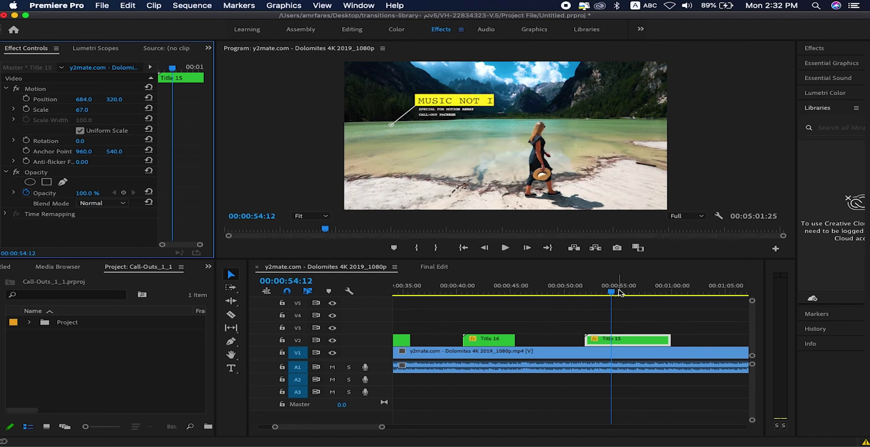